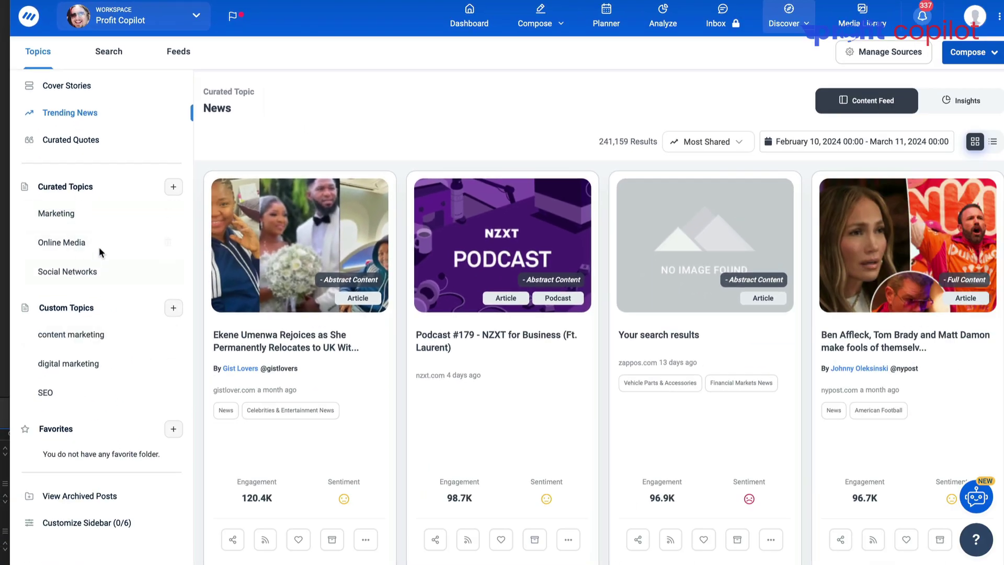
Open the Marketing curated topic and look through its date range and sort order options.
{"action": "left_click", "coordinate": [84, 212]}
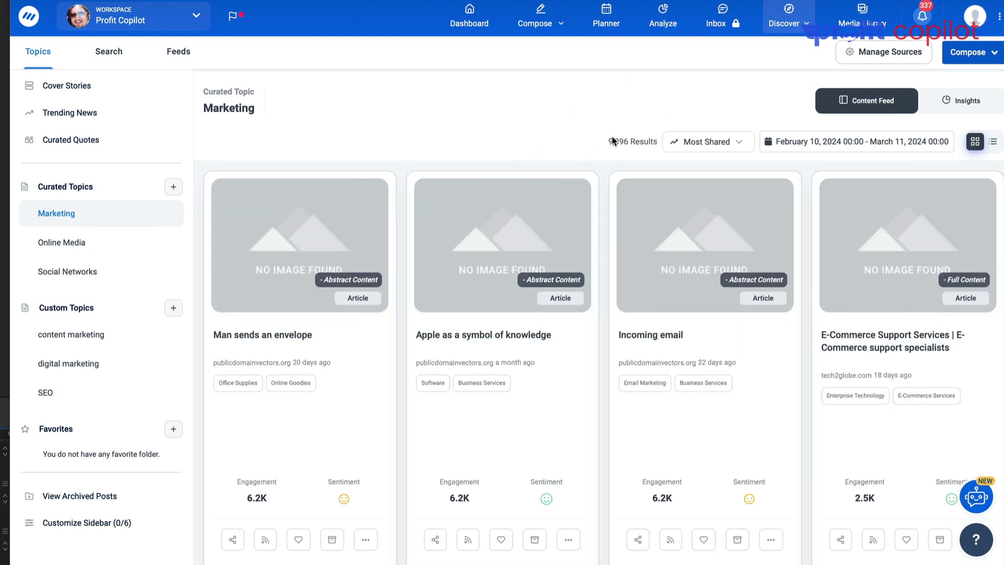
{"action": "left_click", "coordinate": [829, 147]}
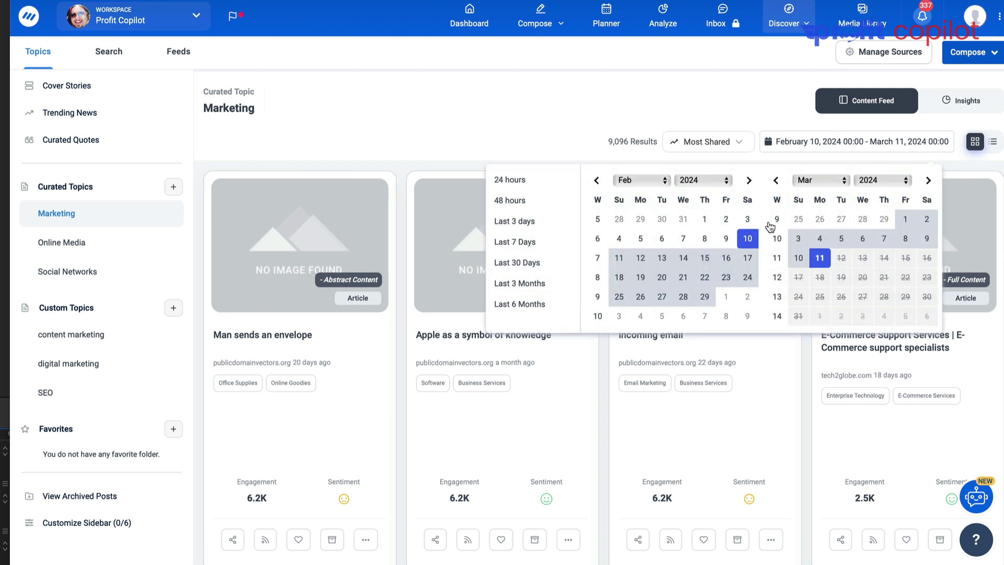
{"action": "left_click", "coordinate": [707, 125]}
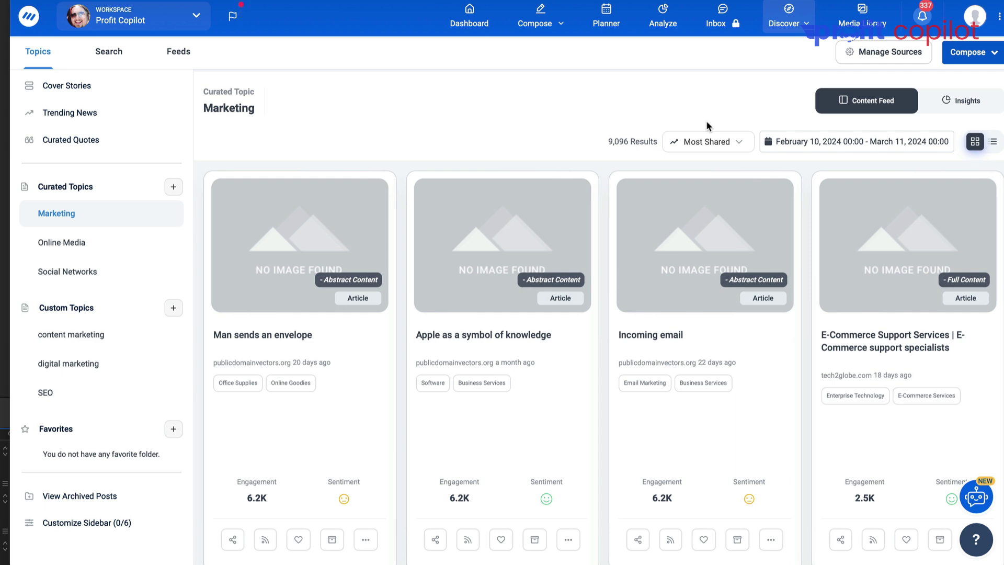
{"action": "left_click", "coordinate": [703, 142]}
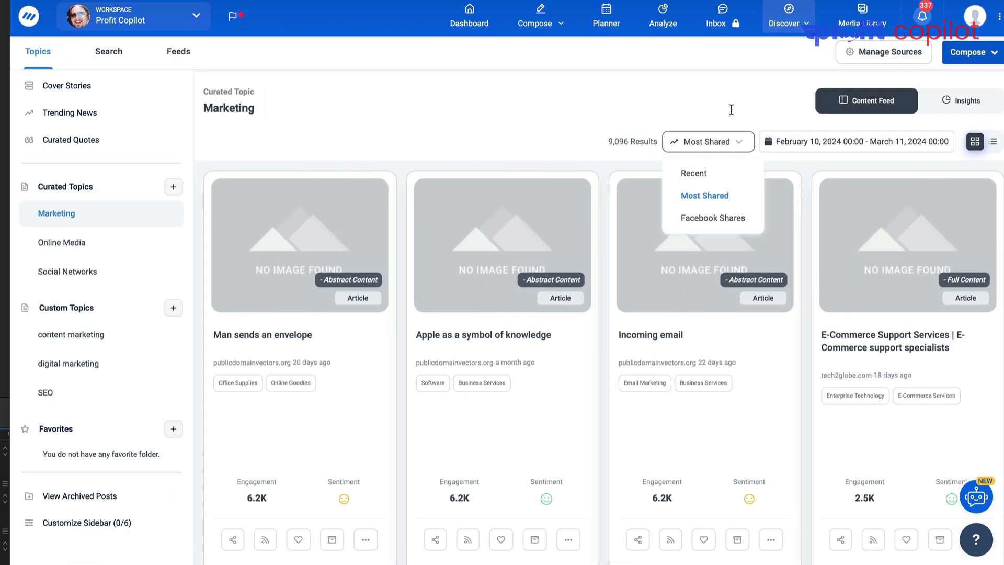
{"action": "left_click", "coordinate": [730, 108]}
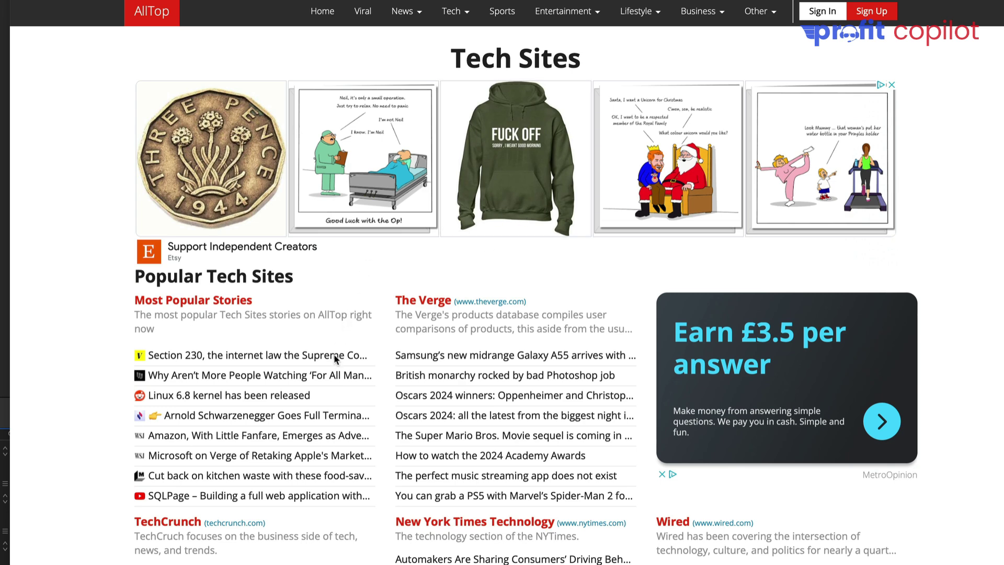
Switch to the AllTop Tech Sites page and browse the headlines listed under each technology source.
{"action": "scroll", "coordinate": [329, 376], "scroll_direction": "down", "scroll_amount": 5}
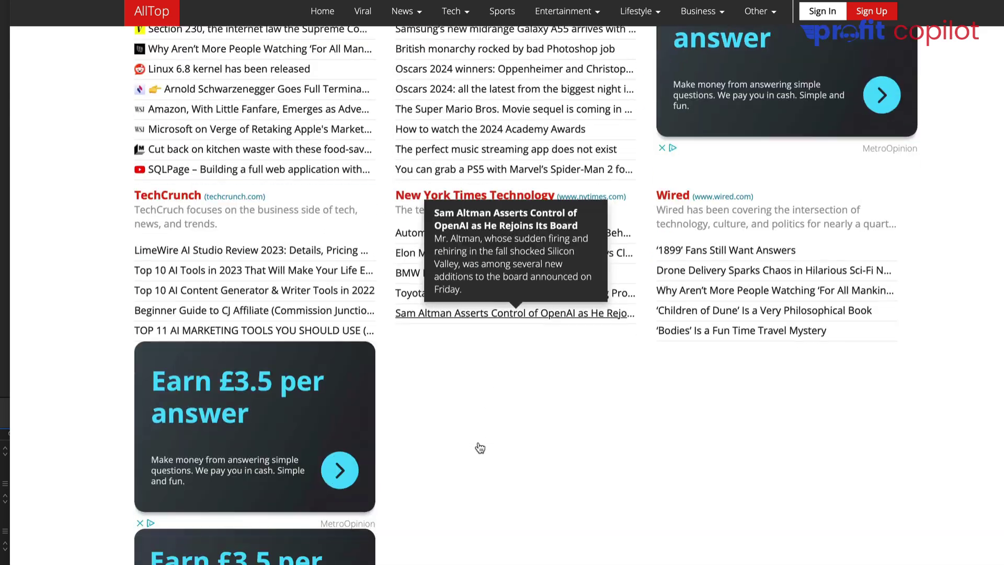
{"action": "scroll", "coordinate": [480, 447], "scroll_direction": "down", "scroll_amount": 13}
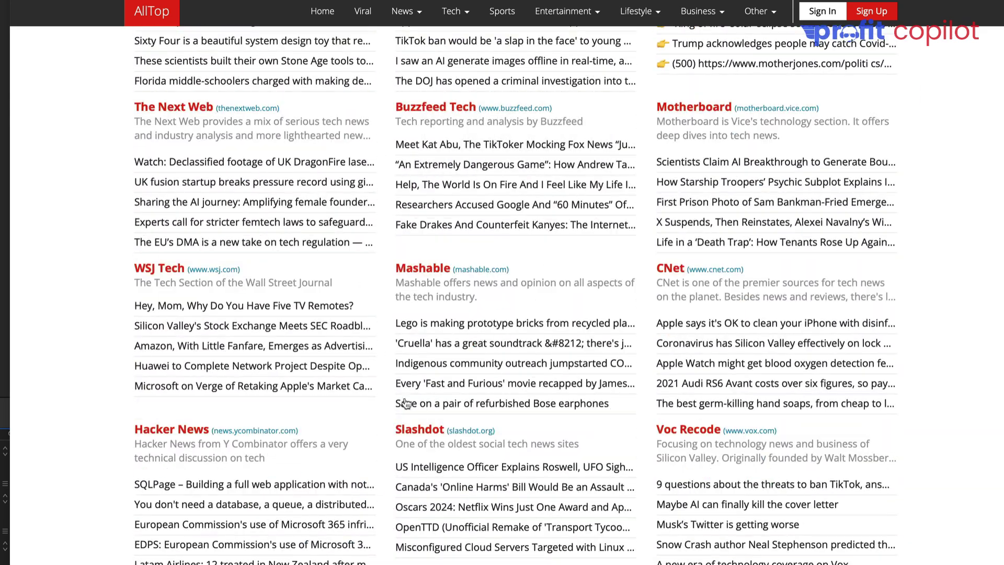
{"action": "mouse_move", "coordinate": [407, 403]}
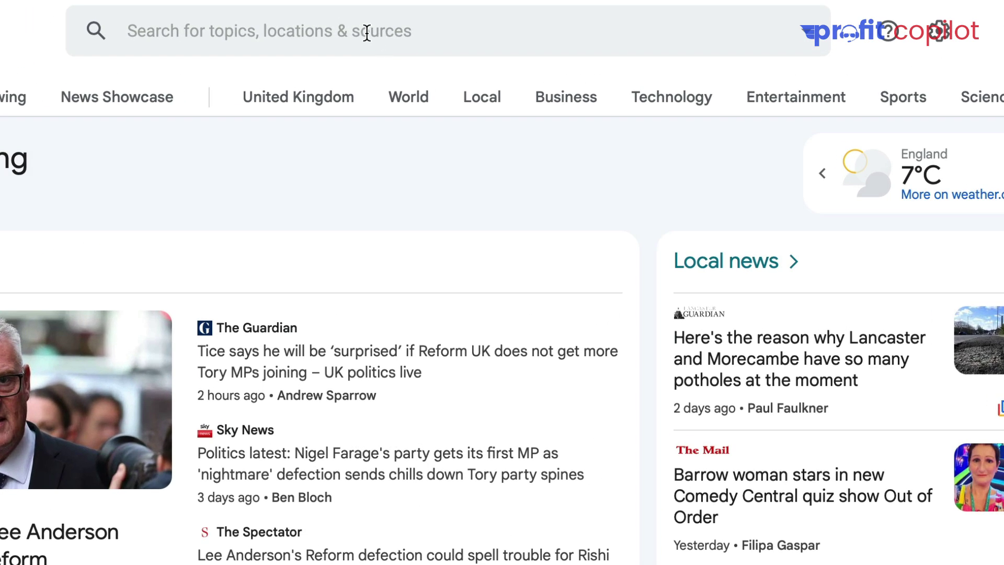
Switch to Google News and run an advanced search for articles with the words "google chrome" from the past 24 hours.
{"action": "left_click", "coordinate": [366, 32]}
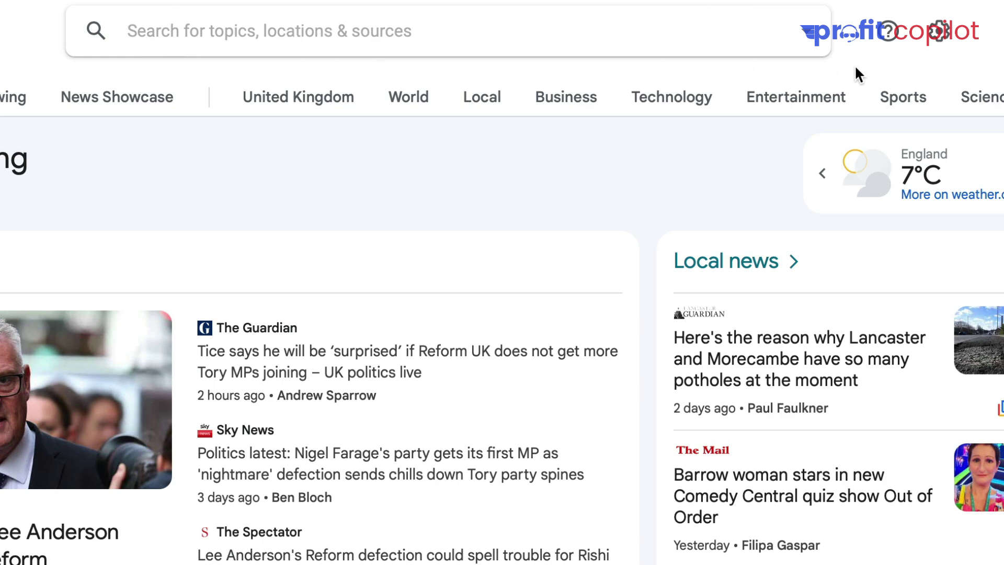
{"action": "left_click", "coordinate": [808, 38]}
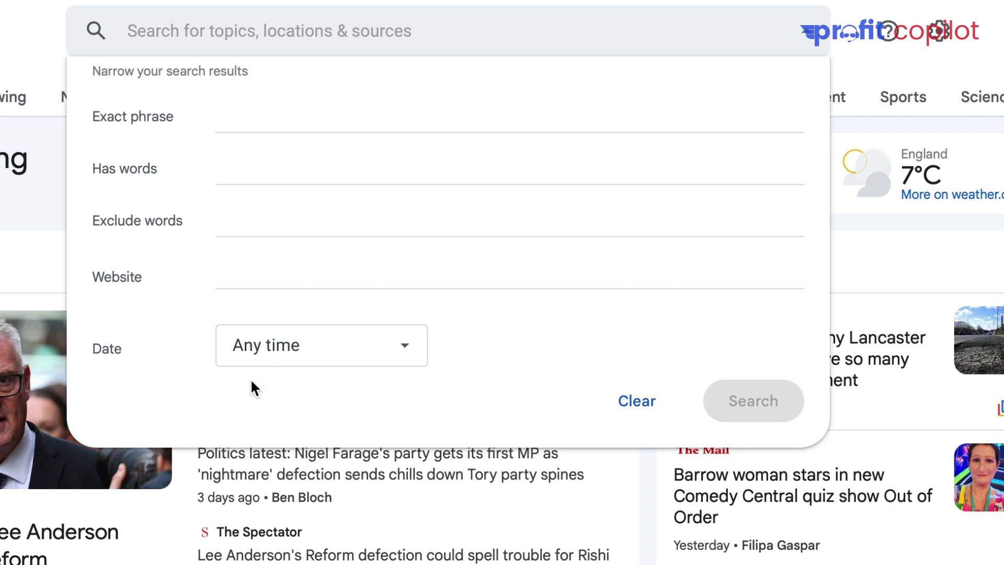
{"action": "left_click", "coordinate": [293, 351]}
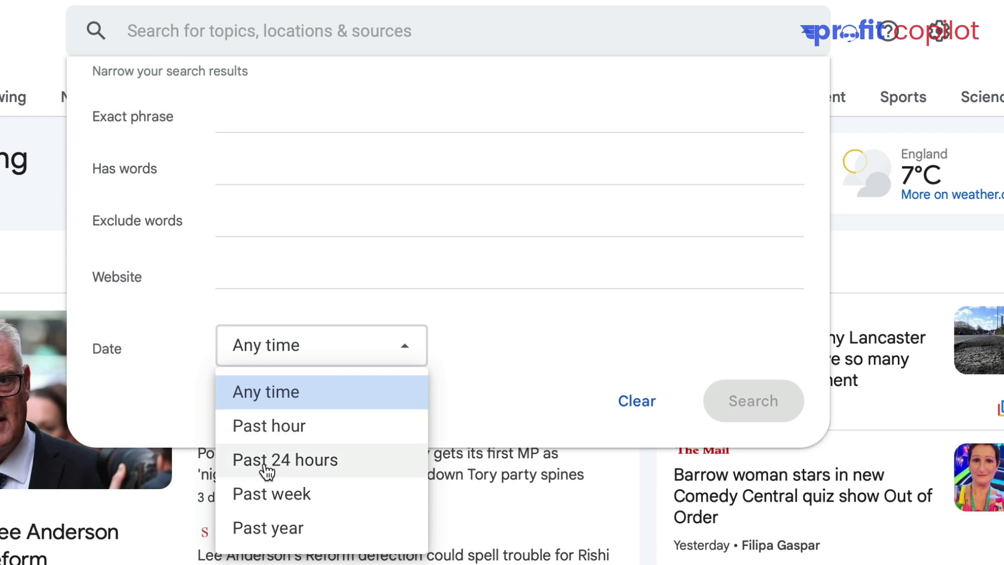
{"action": "left_click", "coordinate": [311, 468]}
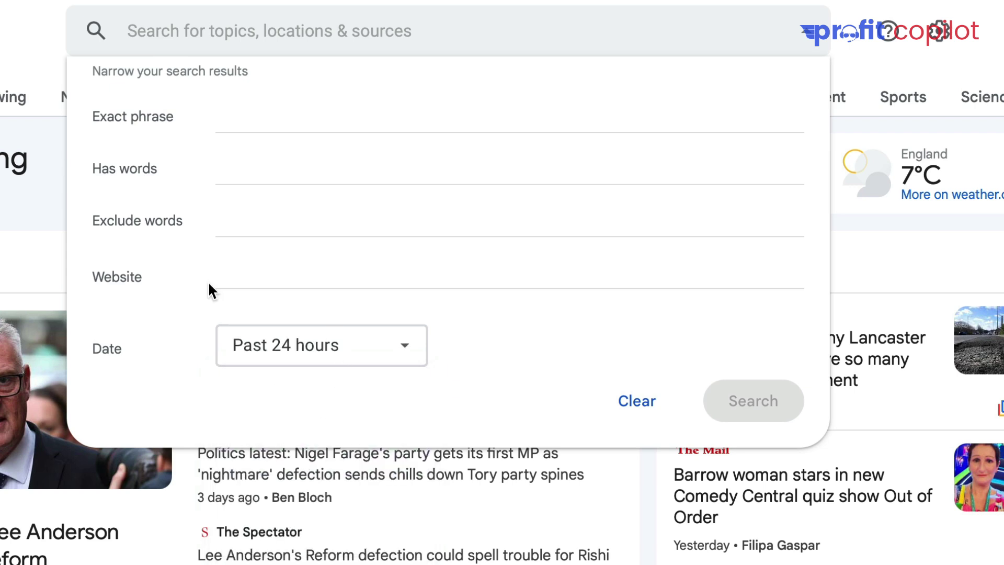
{"action": "left_click", "coordinate": [267, 166]}
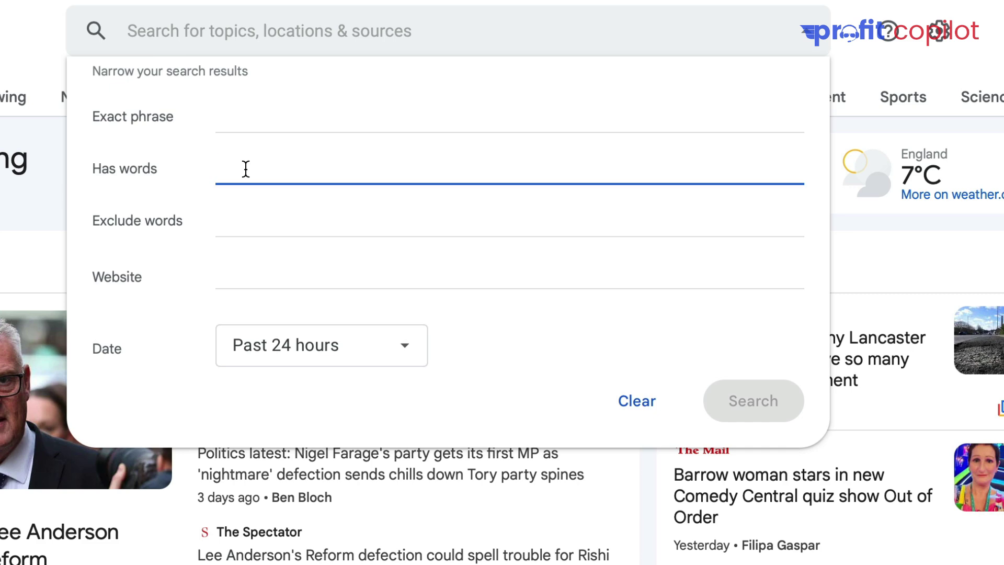
{"action": "type", "text": "google chrome"}
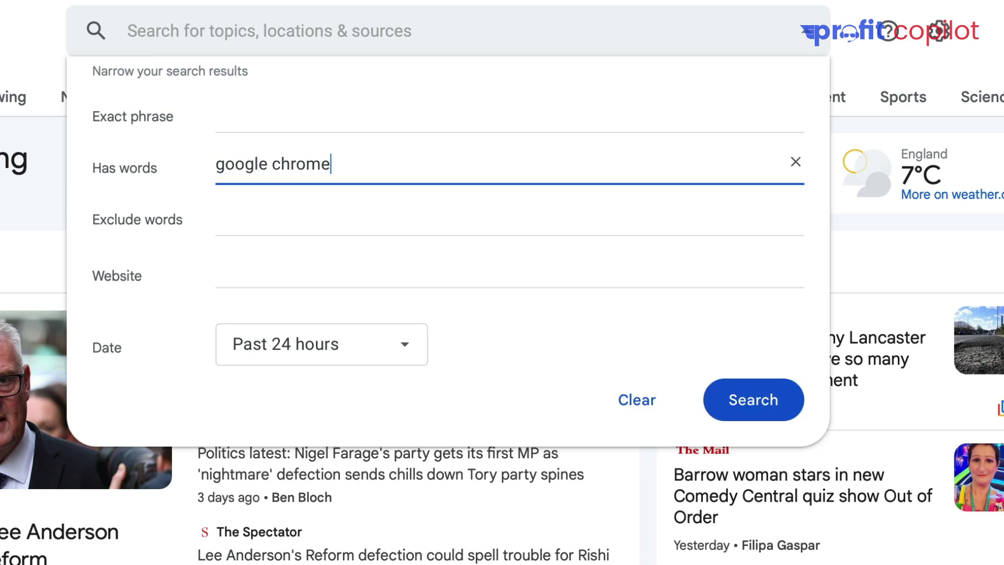
{"action": "key", "text": "Return"}
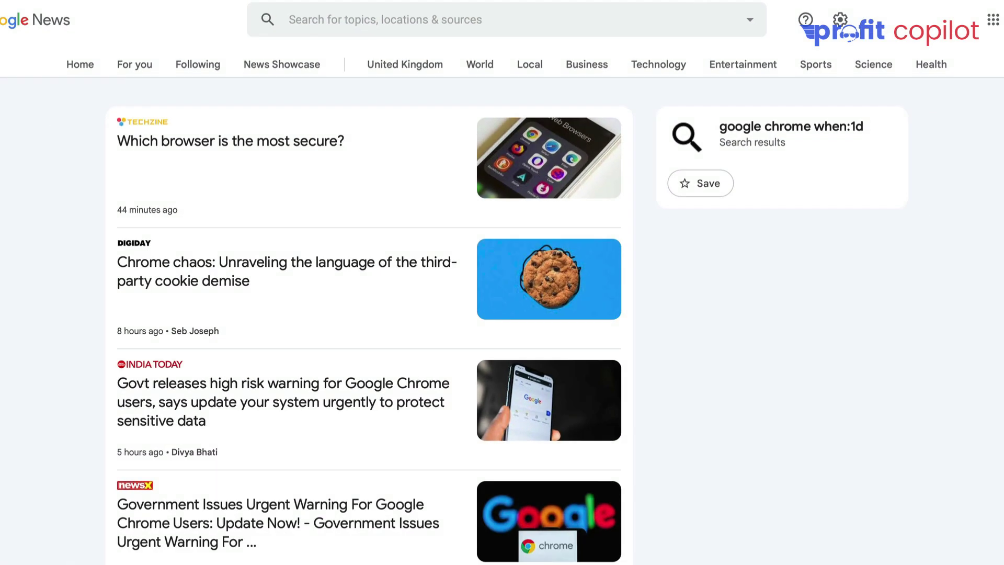
Open the NewsX article about the government's urgent update warning for Google Chrome users.
{"action": "scroll", "coordinate": [314, 287], "scroll_direction": "down", "scroll_amount": 2}
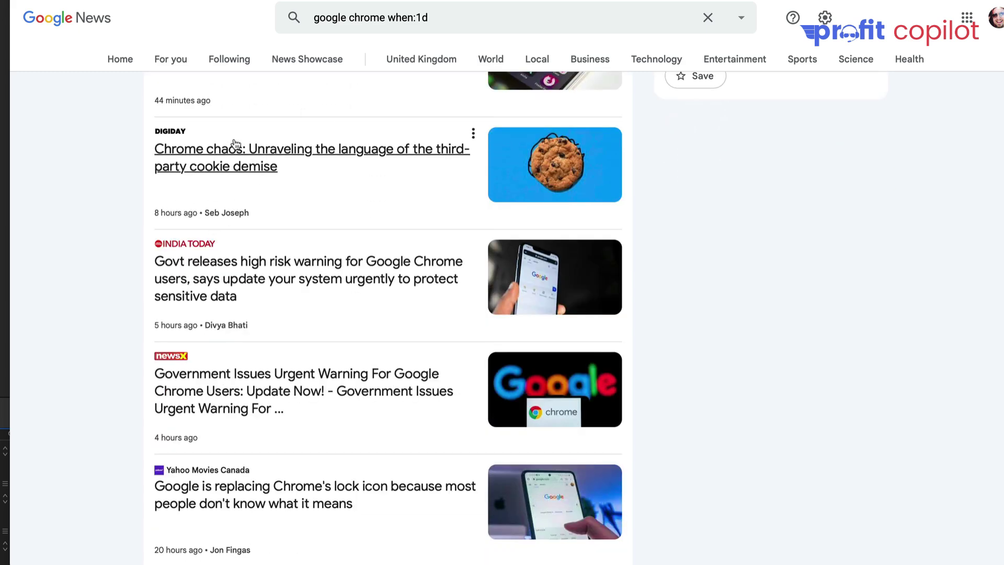
{"action": "scroll", "coordinate": [242, 211], "scroll_direction": "down", "scroll_amount": 5}
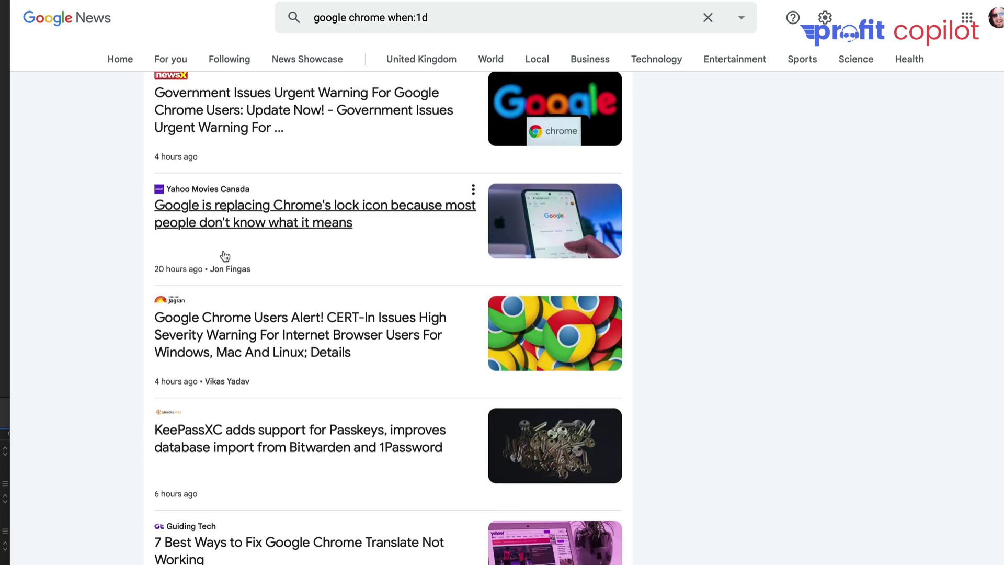
{"action": "scroll", "coordinate": [252, 311], "scroll_direction": "up", "scroll_amount": 4}
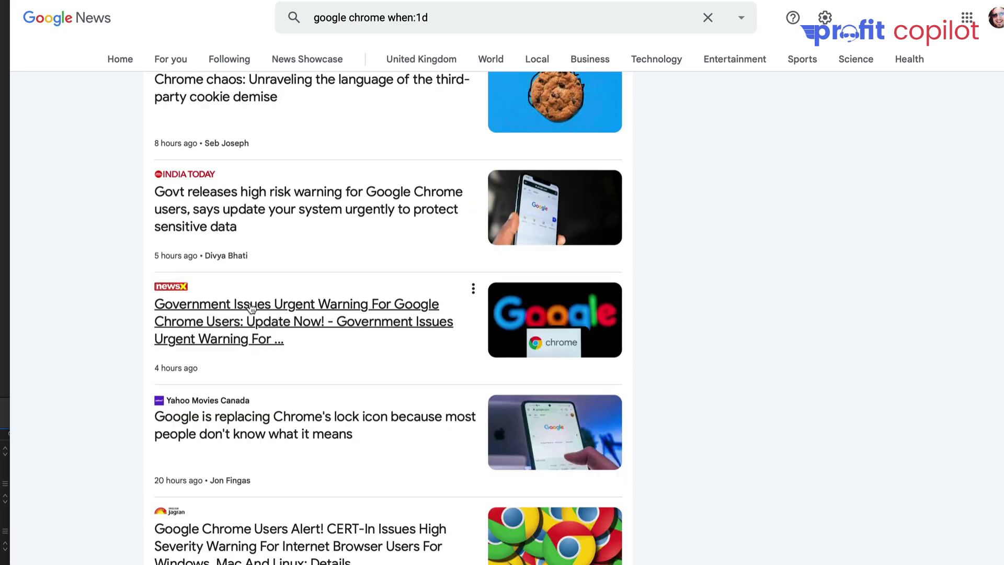
{"action": "left_click", "coordinate": [251, 309]}
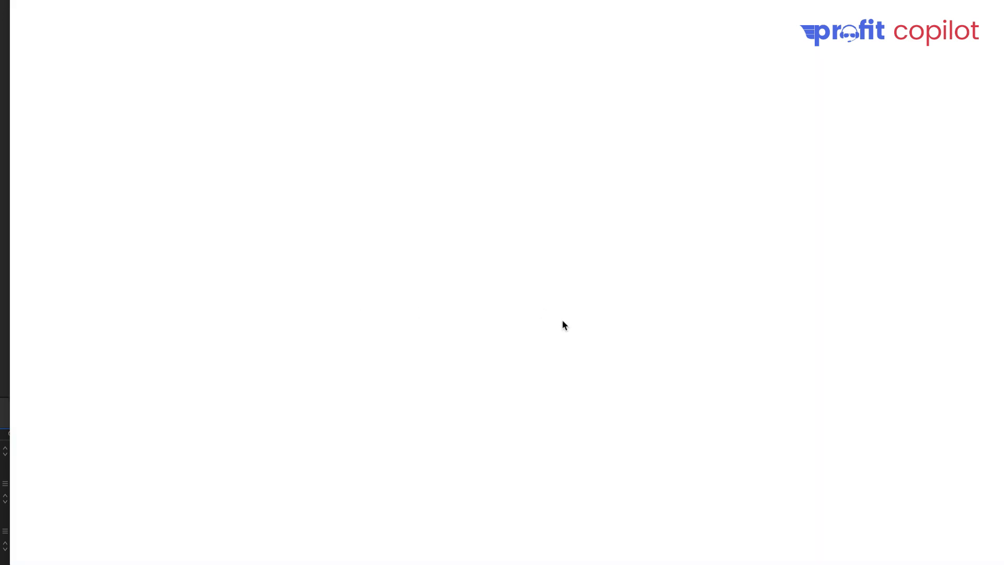
Look through the NewsX article and select its opening paragraph on the CERT-In high-risk warning.
{"action": "scroll", "coordinate": [315, 340], "scroll_direction": "down", "scroll_amount": 15}
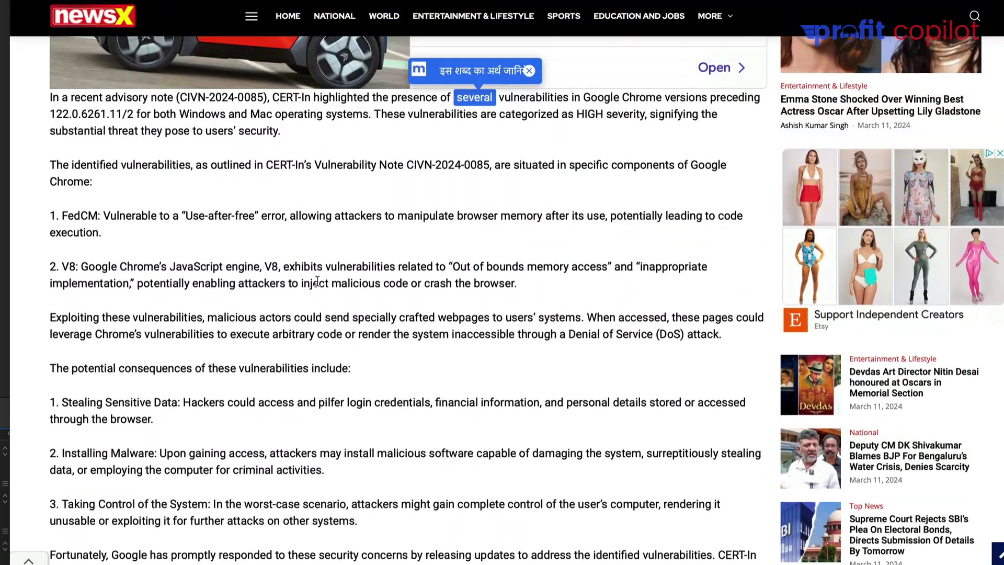
{"action": "scroll", "coordinate": [317, 292], "scroll_direction": "up", "scroll_amount": 9}
{"action": "left_click_drag", "start_coordinate": [51, 318], "coordinate": [50, 39]}
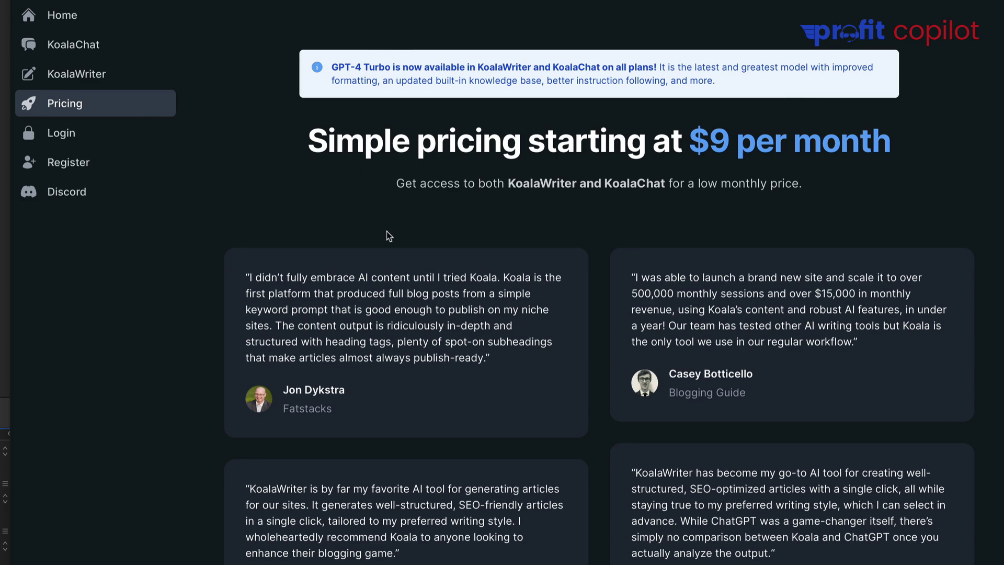
Switch to the Koala pricing page and examine the testimonials and the starting price in the heading.
{"action": "scroll", "coordinate": [383, 334], "scroll_direction": "down", "scroll_amount": 10}
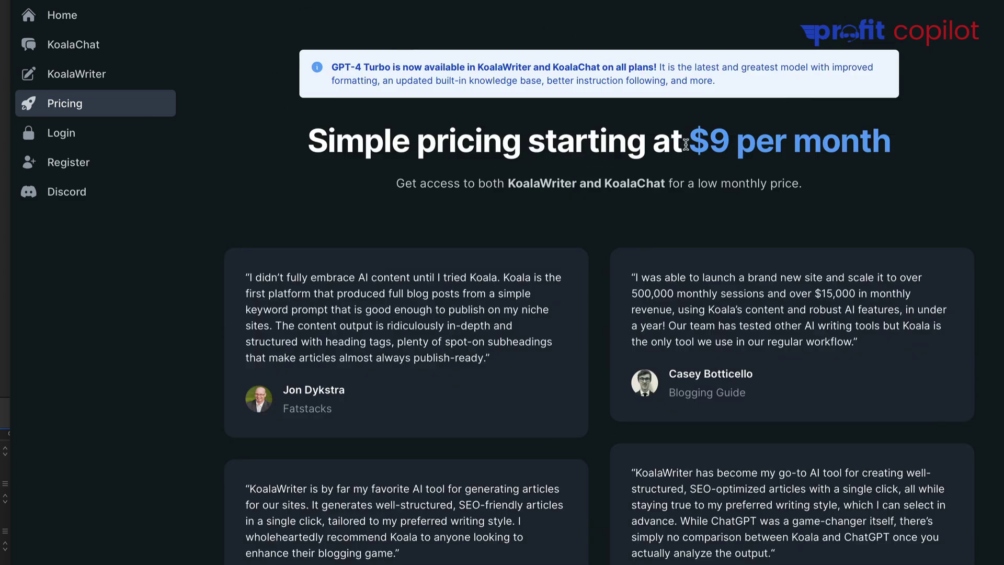
{"action": "left_click_drag", "start_coordinate": [685, 145], "coordinate": [891, 142]}
{"action": "left_click", "coordinate": [832, 144]}
{"action": "left_click_drag", "start_coordinate": [727, 140], "coordinate": [685, 142]}
{"action": "left_click", "coordinate": [698, 143]}
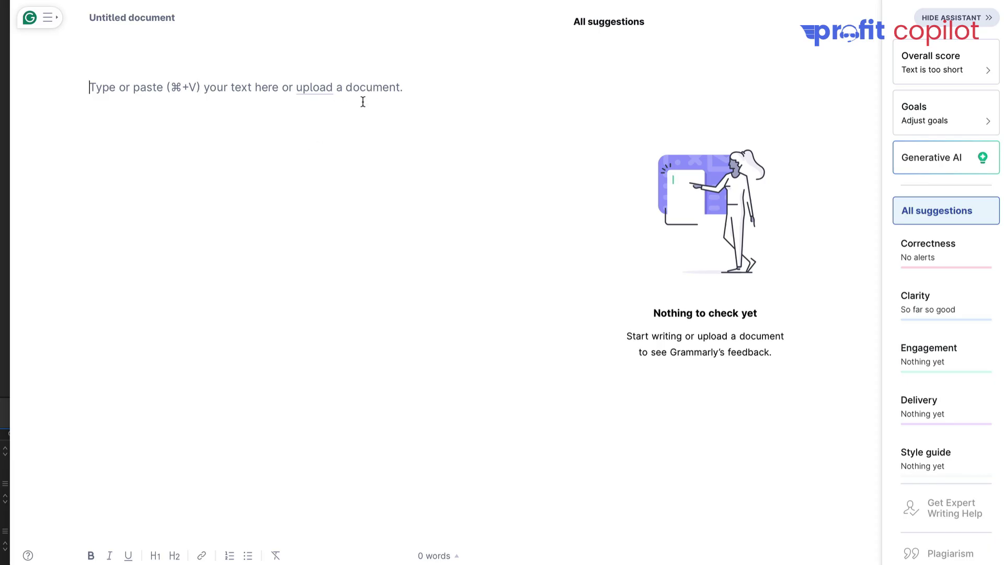
In a new Grammarly document, paste the article's opening paragraph and rewrite the whole text with the Improve it option.
{"action": "type", "text": "India’s cybersecurity agency, CERT-In, has issued a high-risk warning for users of the Google Chrome browser, urging them to promptly update their systems due to multiple vulnerabilities. The advisory emphasizes the critical need for users to safeguard their sensitive data and protect against potential cyberattacks."}
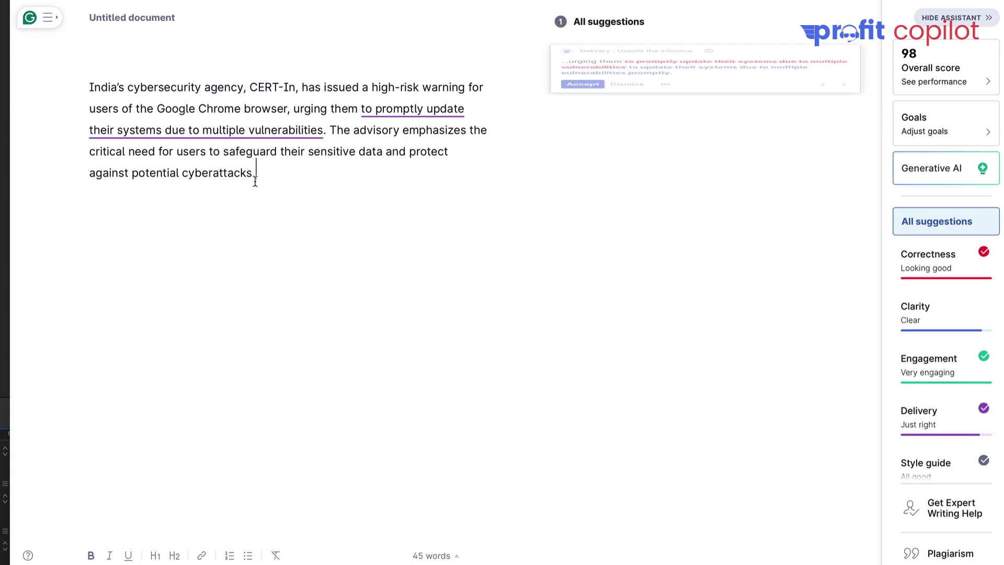
{"action": "key", "text": "ctrl+a"}
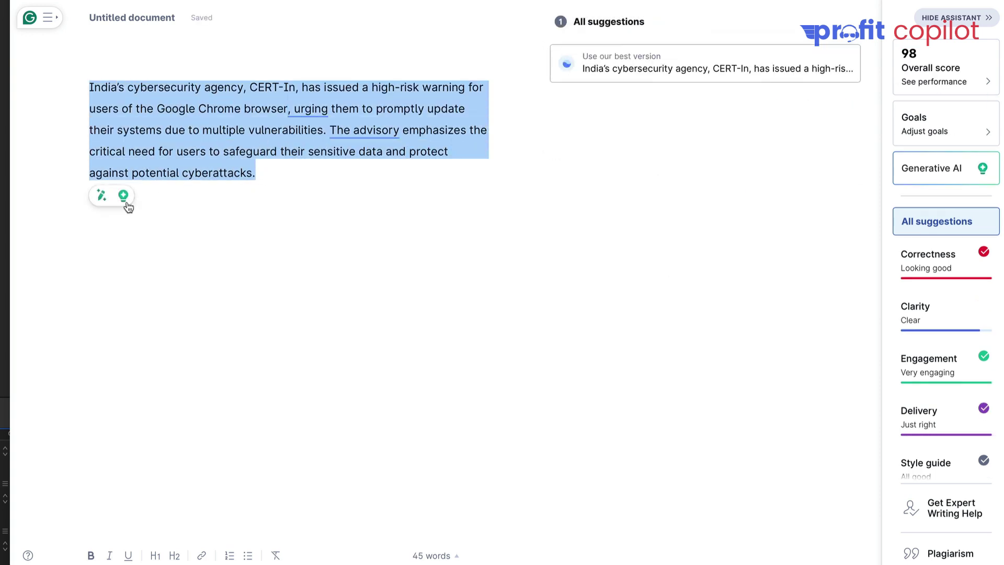
{"action": "left_click", "coordinate": [102, 195]}
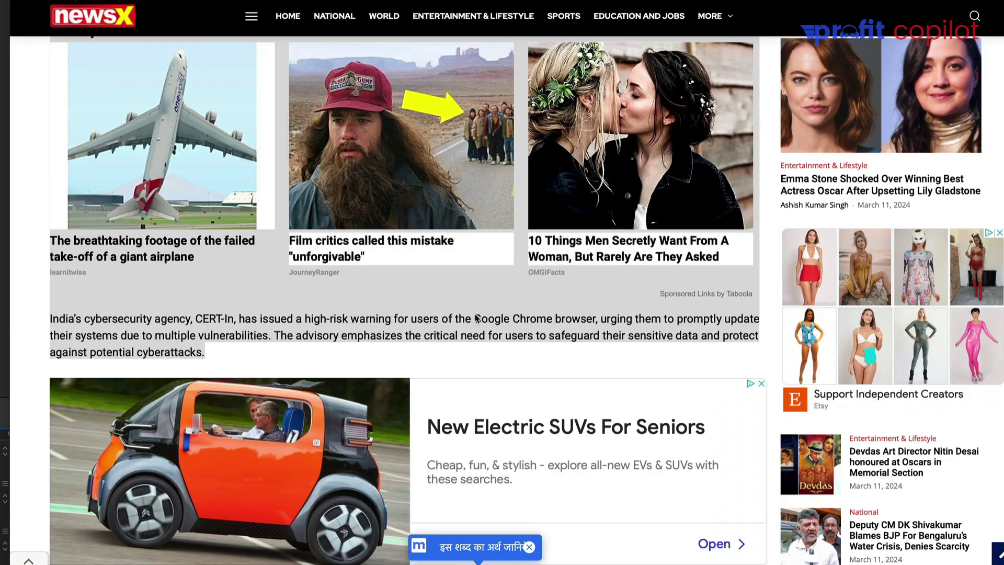
Switch to the NewsX article and copy the passage from "The identified vulnerabilities" through the end of the V8 item.
{"action": "scroll", "coordinate": [528, 195], "scroll_direction": "down", "scroll_amount": 5}
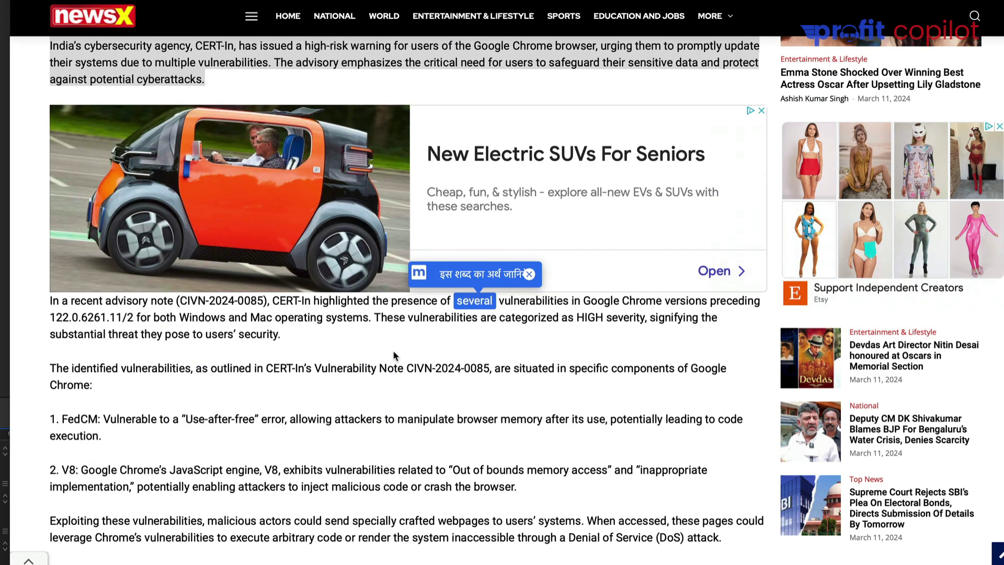
{"action": "scroll", "coordinate": [395, 356], "scroll_direction": "up", "scroll_amount": 7}
{"action": "scroll", "coordinate": [510, 229], "scroll_direction": "down", "scroll_amount": 6}
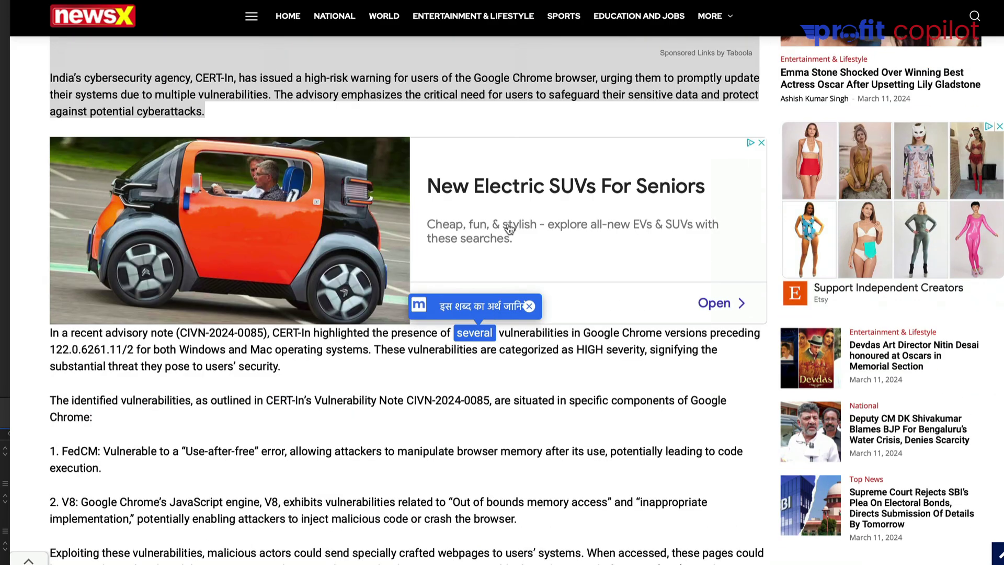
{"action": "scroll", "coordinate": [472, 306], "scroll_direction": "up", "scroll_amount": 1}
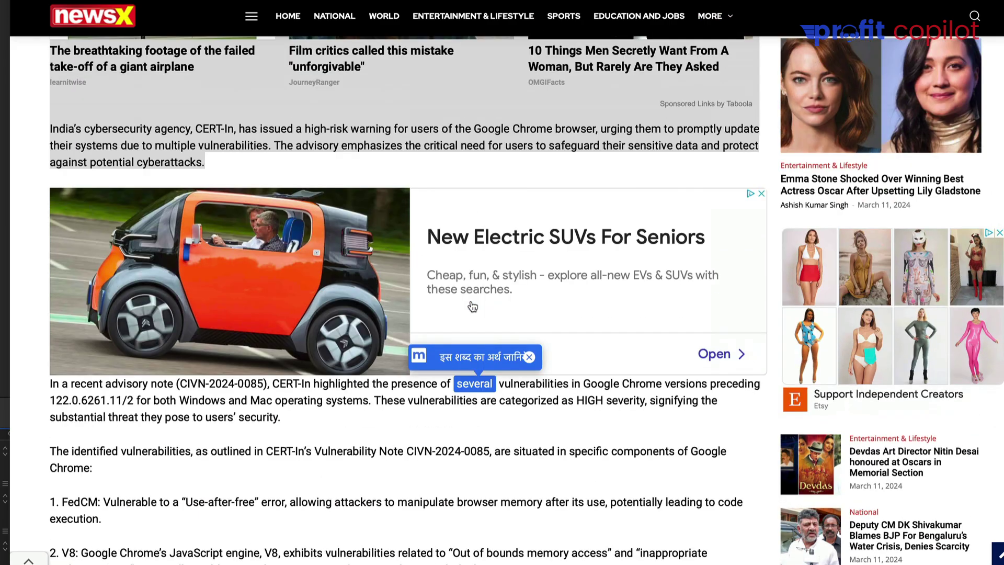
{"action": "scroll", "coordinate": [237, 439], "scroll_direction": "down", "scroll_amount": 7}
{"action": "scroll", "coordinate": [245, 251], "scroll_direction": "down", "scroll_amount": 2}
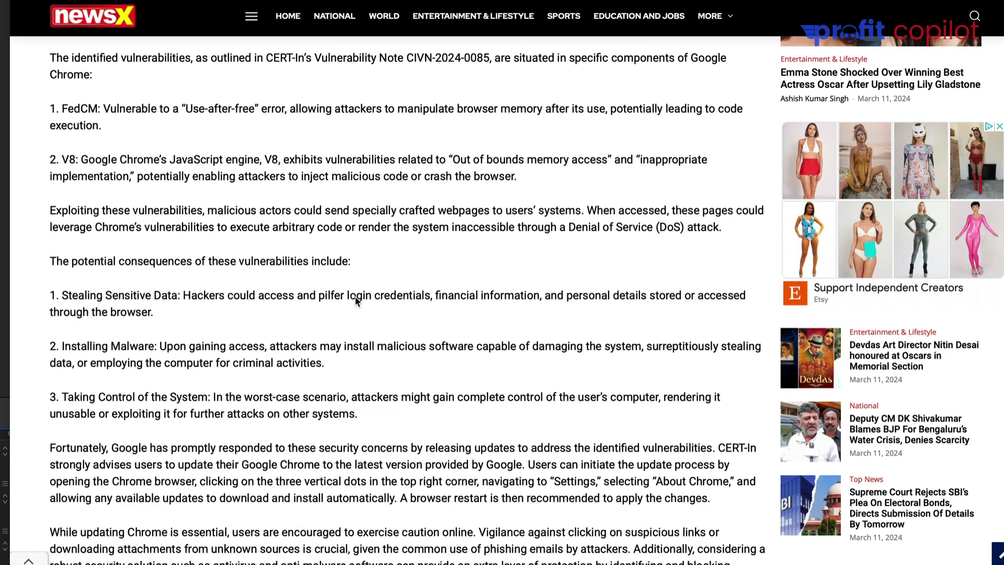
{"action": "scroll", "coordinate": [360, 232], "scroll_direction": "up", "scroll_amount": 3}
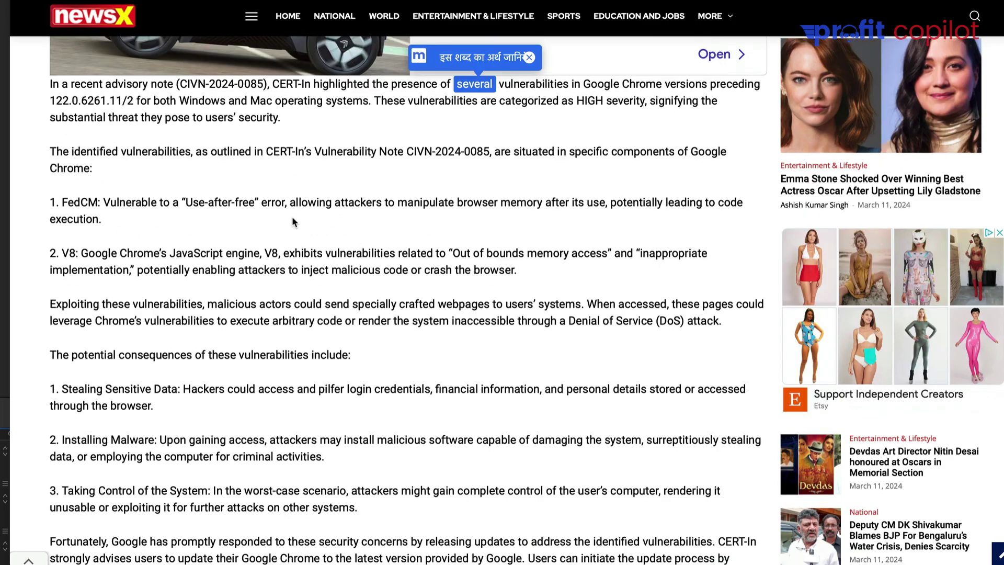
{"action": "scroll", "coordinate": [129, 151], "scroll_direction": "down", "scroll_amount": 1}
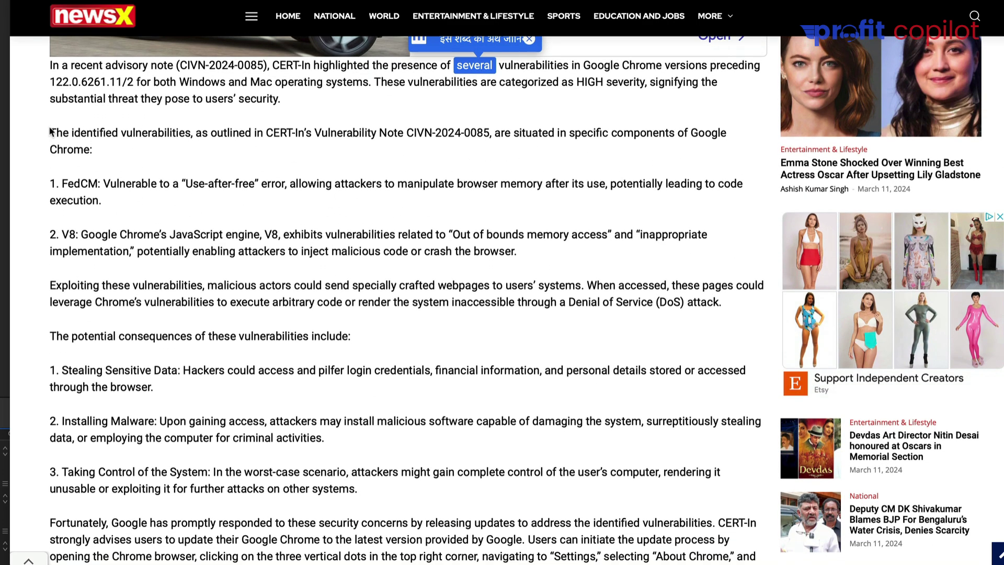
{"action": "left_click_drag", "start_coordinate": [52, 131], "coordinate": [217, 254]}
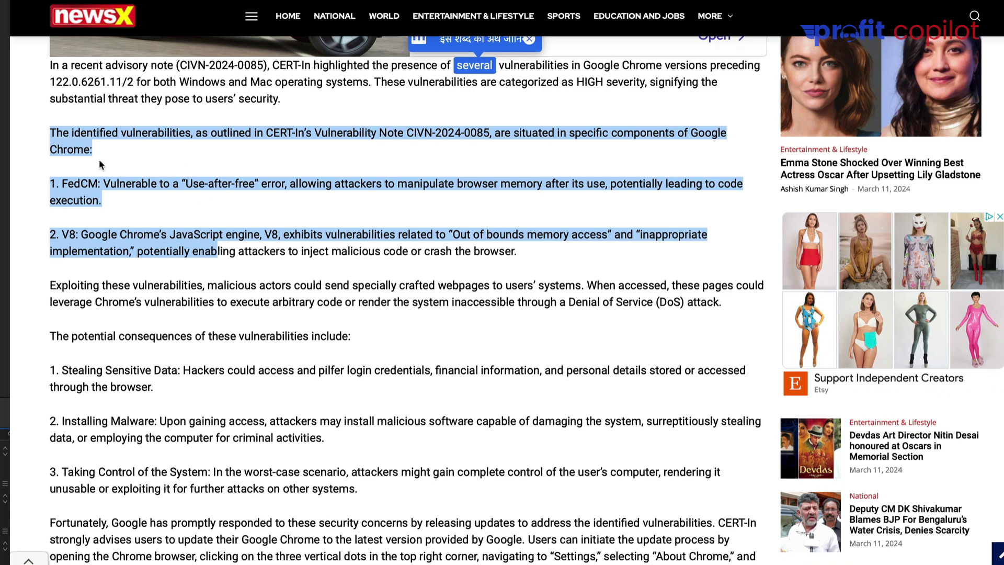
{"action": "left_click", "coordinate": [176, 182]}
{"action": "left_click_drag", "start_coordinate": [53, 130], "coordinate": [516, 252]}
{"action": "key", "text": "ctrl+c"}
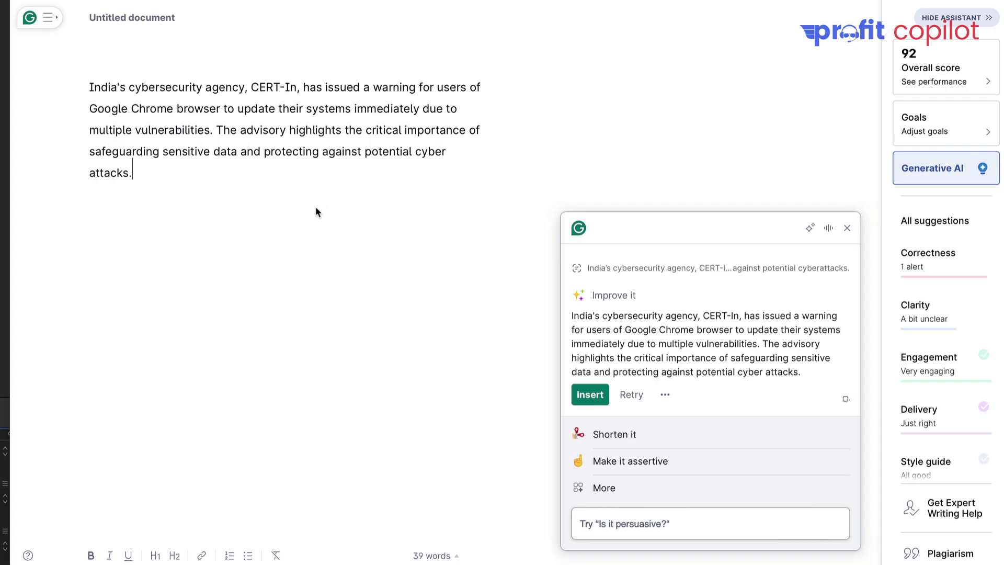
In the Grammarly document, paste the copied vulnerabilities passage below the rewritten opening paragraph, separated by a blank line.
{"action": "key", "text": "Return"}
{"action": "key", "text": "Return"}
{"action": "key", "text": "ctrl+v"}
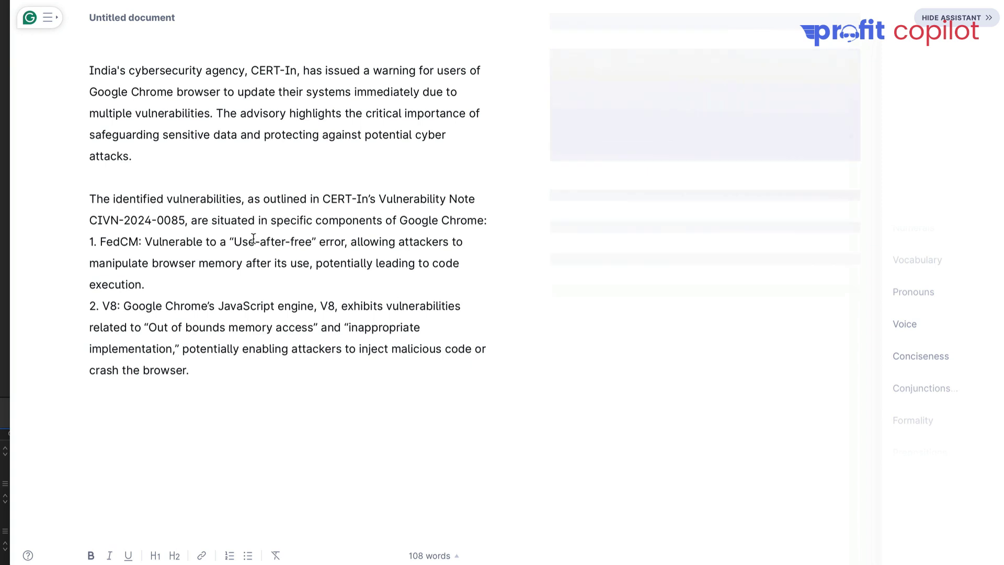
Add the attribution line "According to NewsX:" directly above the pasted vulnerabilities passage in the Grammarly document.
{"action": "key", "text": "Return"}
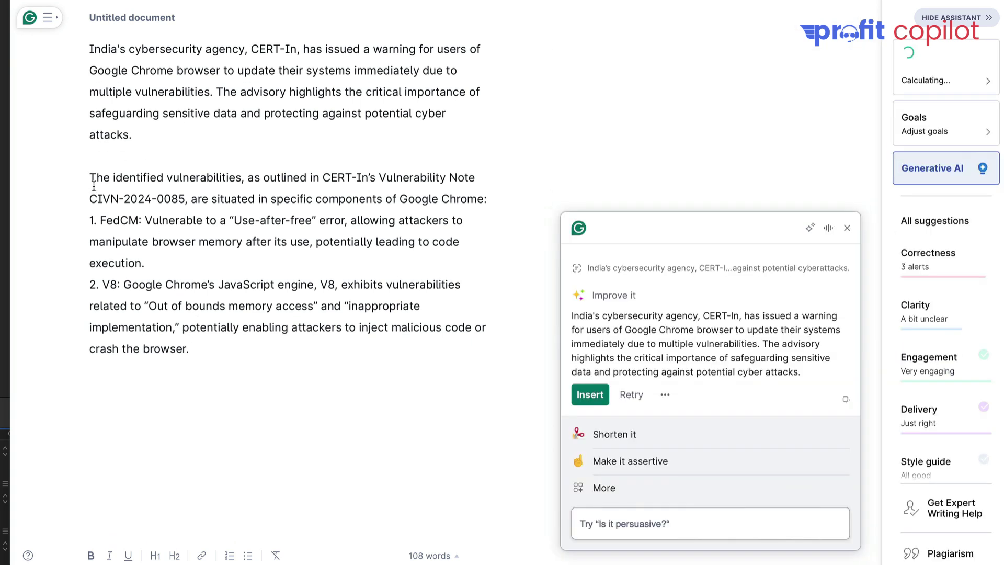
{"action": "type", "text": "According to Ne"}
{"action": "key", "text": "Return"}
{"action": "key", "text": "Left"}
{"action": "type", "text": "ws"}
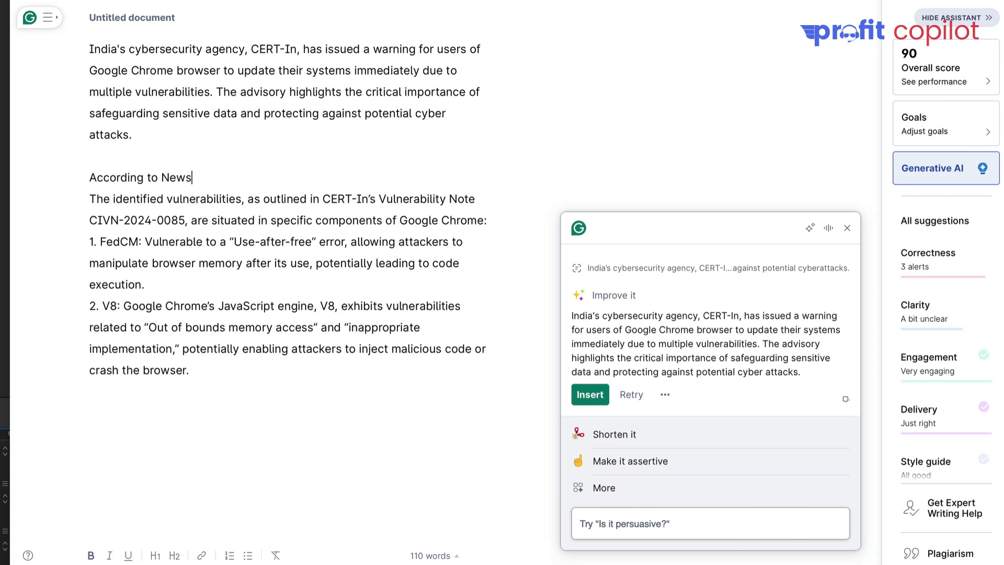
{"action": "type", "text": "X:"}
{"action": "double_click", "coordinate": [168, 178]}
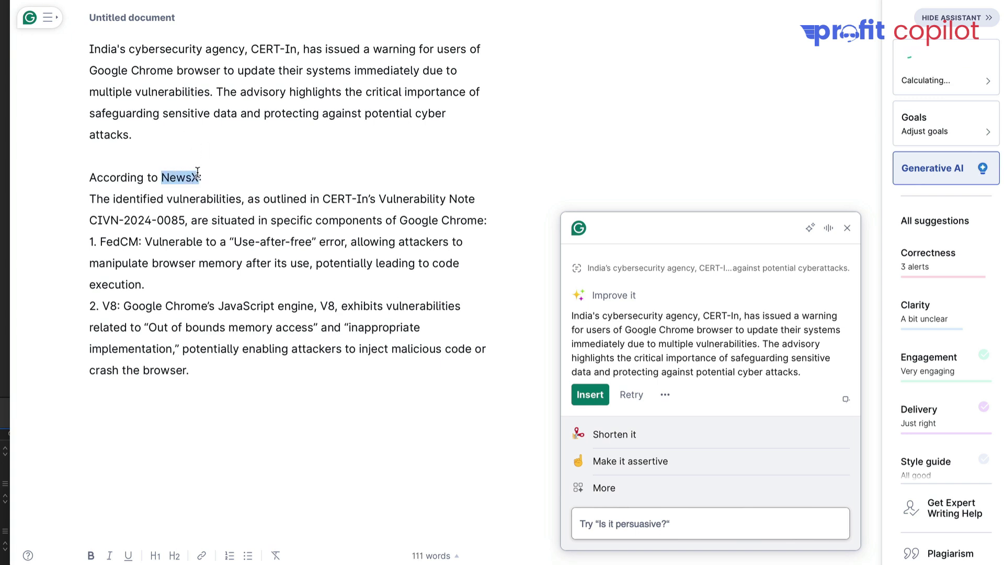
{"action": "left_click_drag", "start_coordinate": [95, 178], "coordinate": [197, 173]}
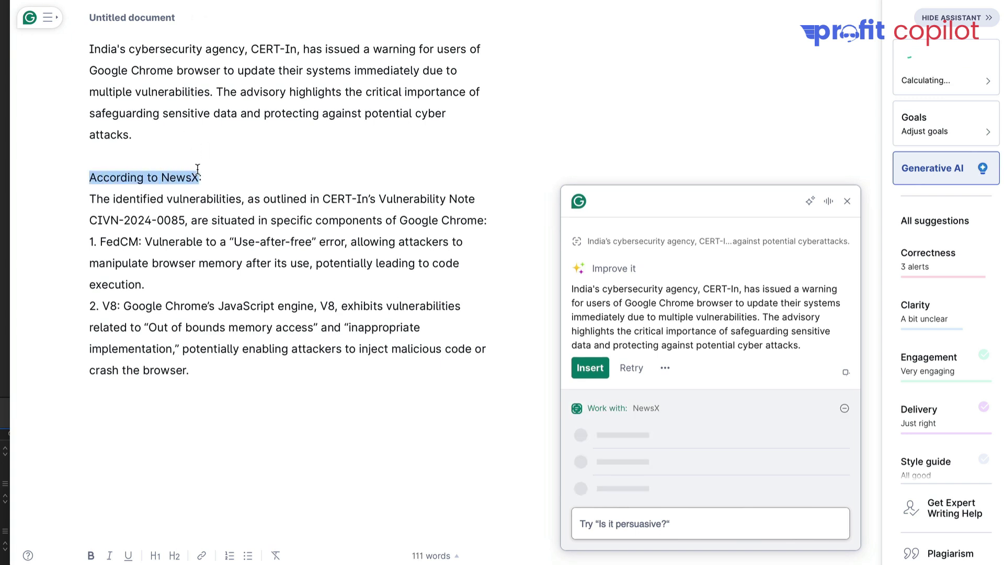
{"action": "left_click", "coordinate": [318, 170]}
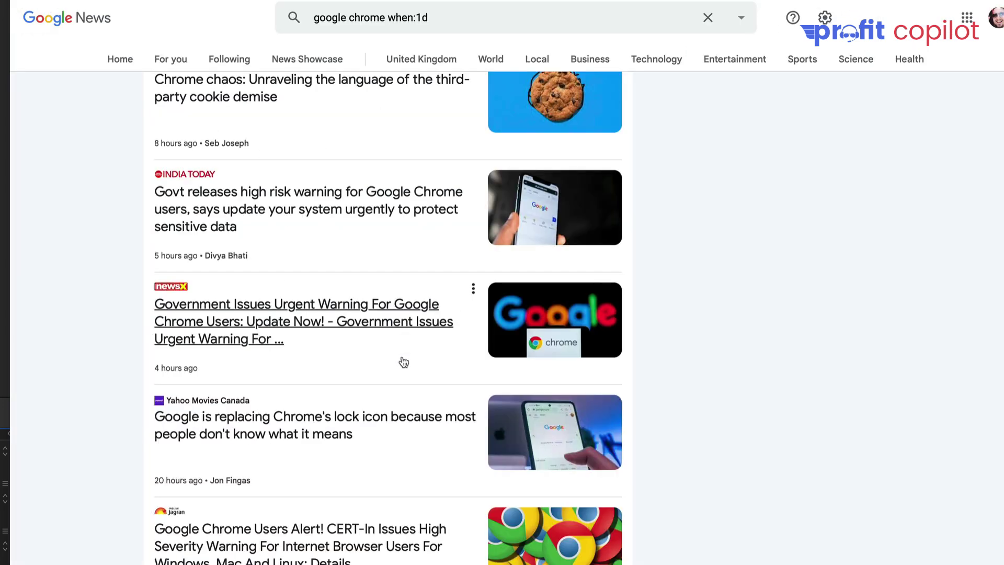
Switch to the Google News results for google chrome and open the English Jagran article on CERT-In's high severity warning.
{"action": "scroll", "coordinate": [403, 361], "scroll_direction": "down", "scroll_amount": 5}
{"action": "scroll", "coordinate": [362, 337], "scroll_direction": "down", "scroll_amount": 1}
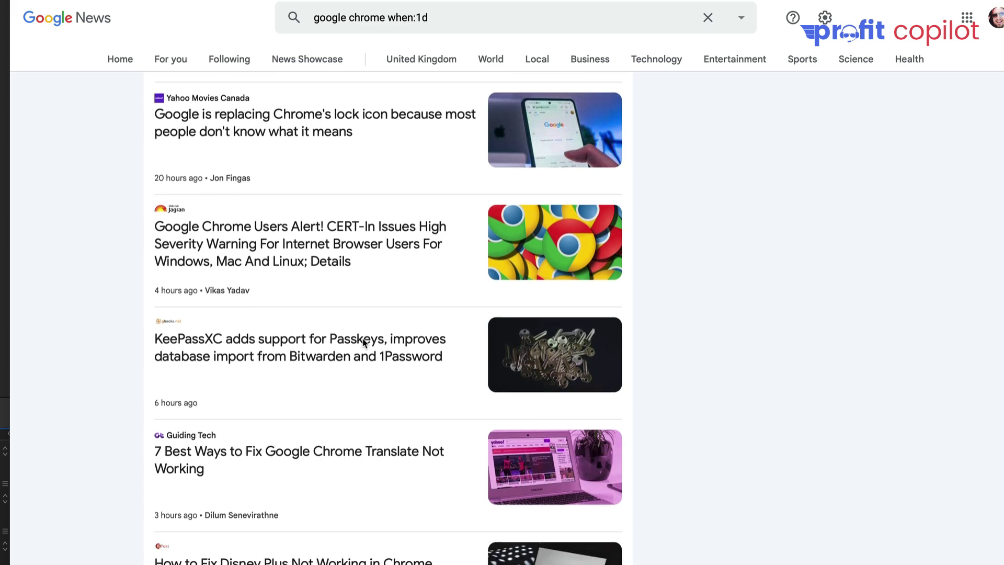
{"action": "scroll", "coordinate": [366, 298], "scroll_direction": "down", "scroll_amount": 2}
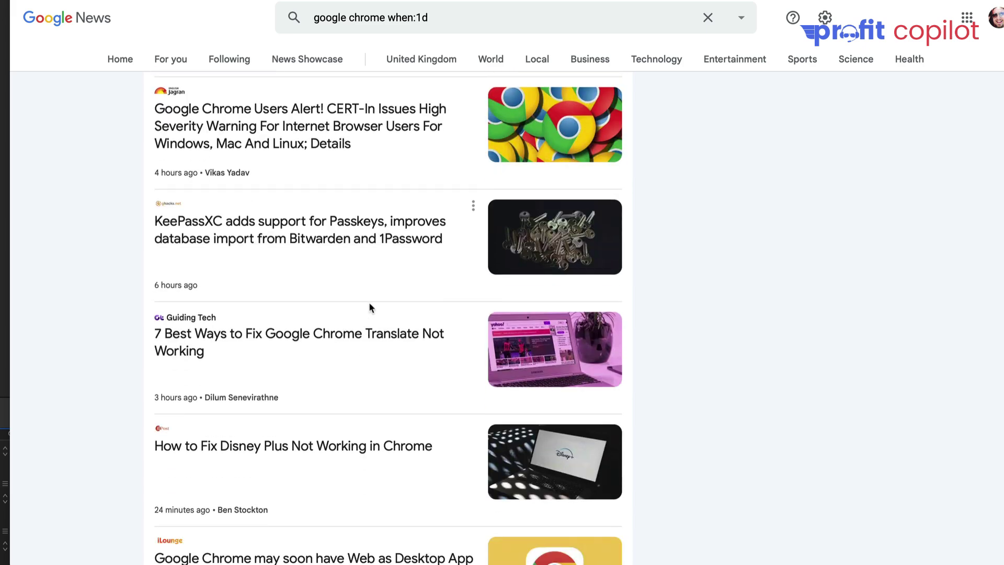
{"action": "scroll", "coordinate": [356, 361], "scroll_direction": "down", "scroll_amount": 1}
{"action": "scroll", "coordinate": [356, 352], "scroll_direction": "up", "scroll_amount": 3}
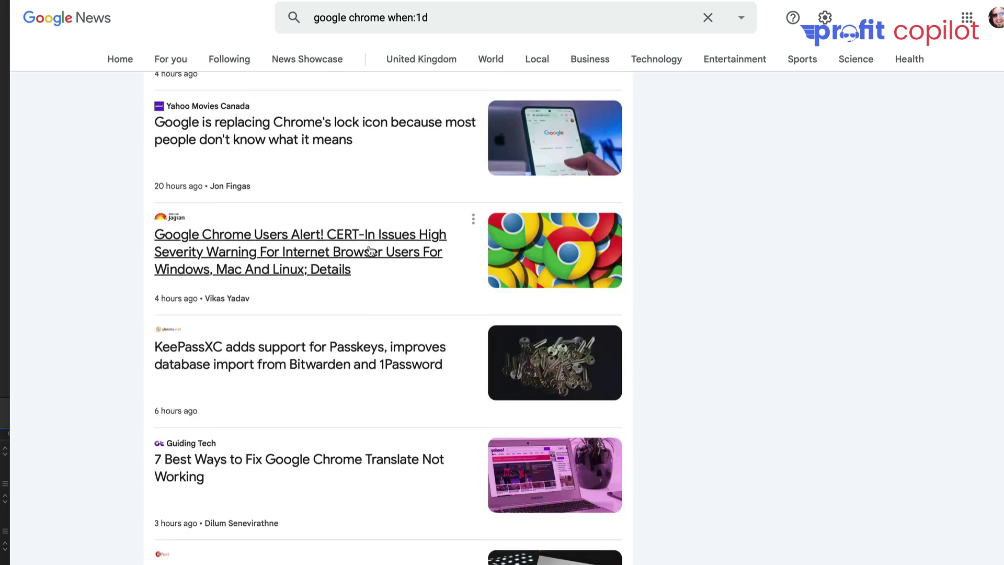
{"action": "left_click", "coordinate": [281, 241]}
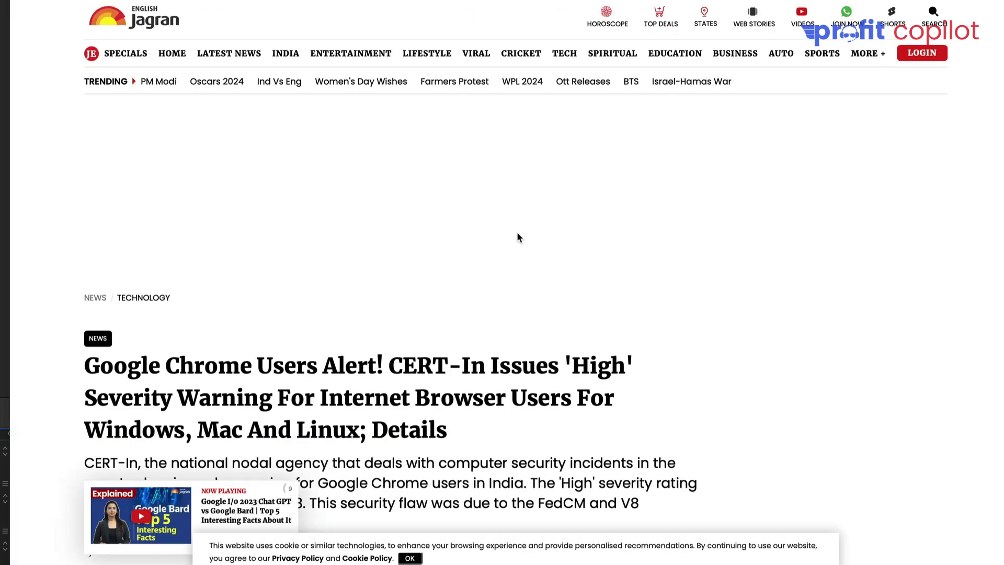
In the Jagran article, select the paragraph from "Successful exploitation of these vulnerabilities" through "malware on the affected systems.".
{"action": "scroll", "coordinate": [272, 316], "scroll_direction": "down", "scroll_amount": 9}
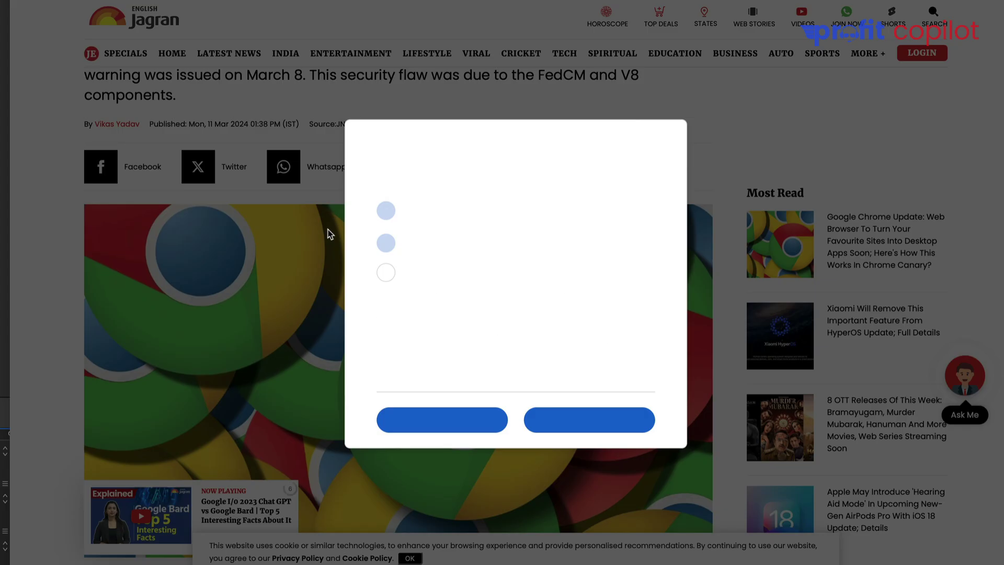
{"action": "scroll", "coordinate": [541, 317], "scroll_direction": "down", "scroll_amount": 5}
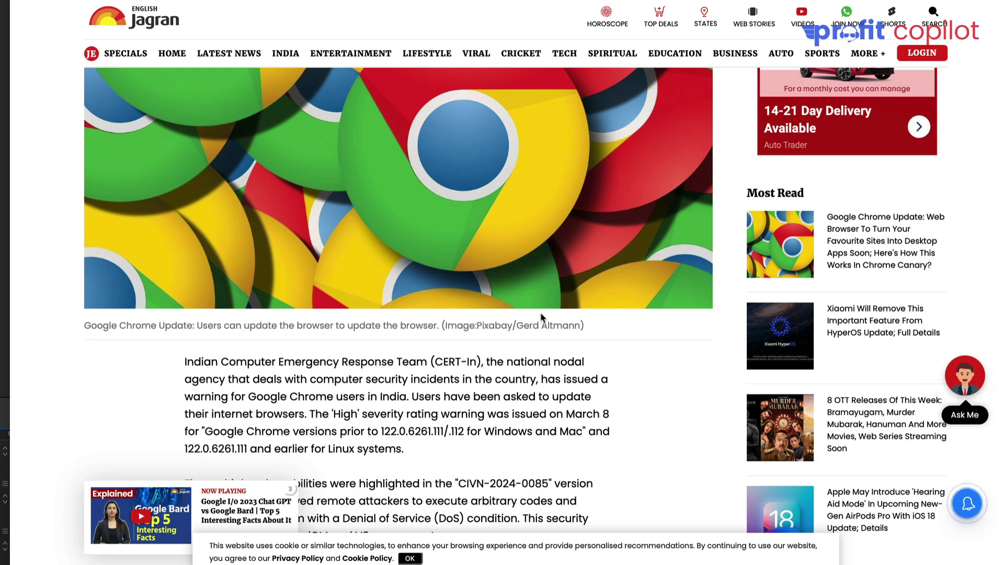
{"action": "scroll", "coordinate": [404, 389], "scroll_direction": "down", "scroll_amount": 10}
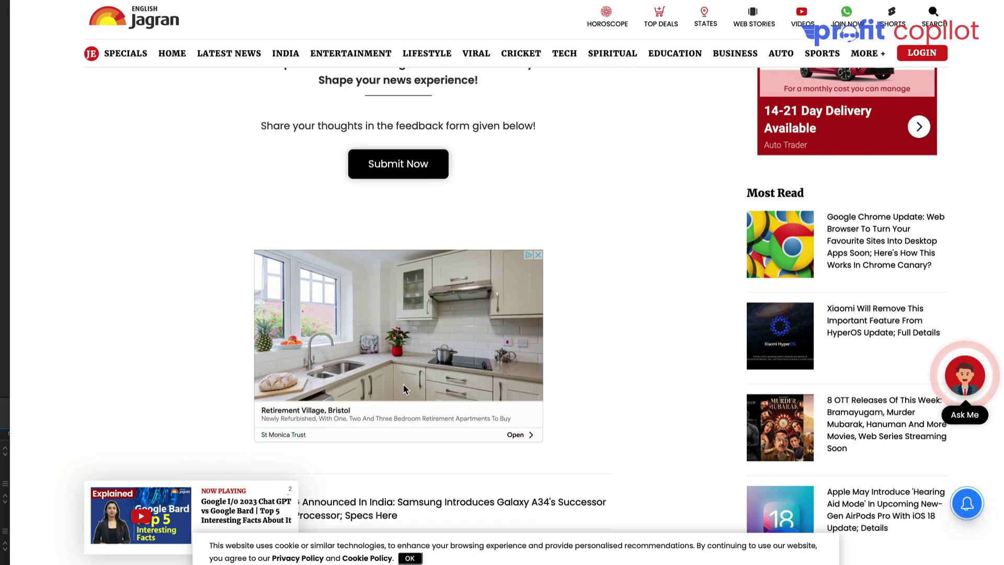
{"action": "scroll", "coordinate": [403, 389], "scroll_direction": "down", "scroll_amount": 5}
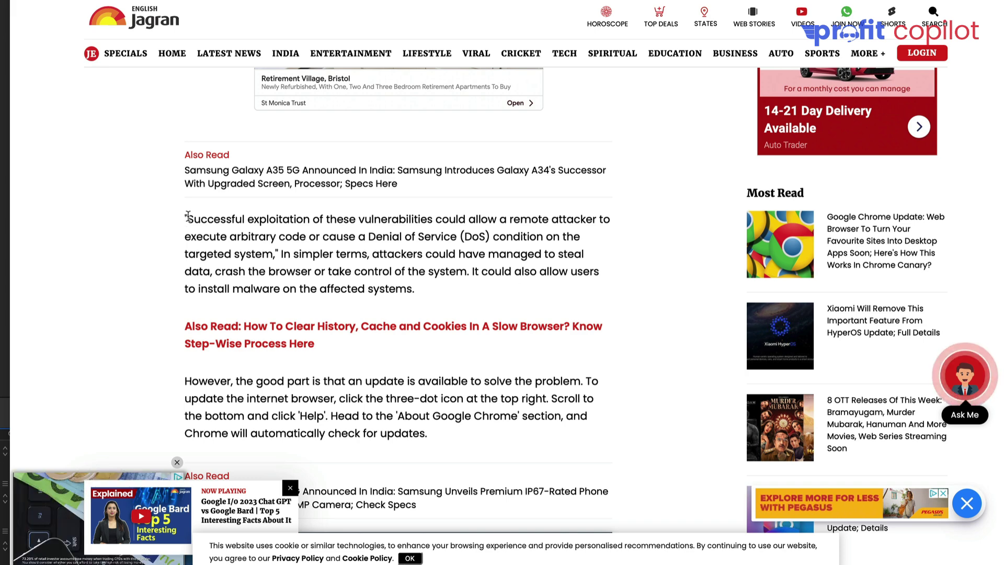
{"action": "left_click_drag", "start_coordinate": [186, 217], "coordinate": [419, 285]}
Switch to Google's The Keyword article on tackling spammy, low-quality content and examine its headline and introduction.
{"action": "key", "text": "ctrl+Tab"}
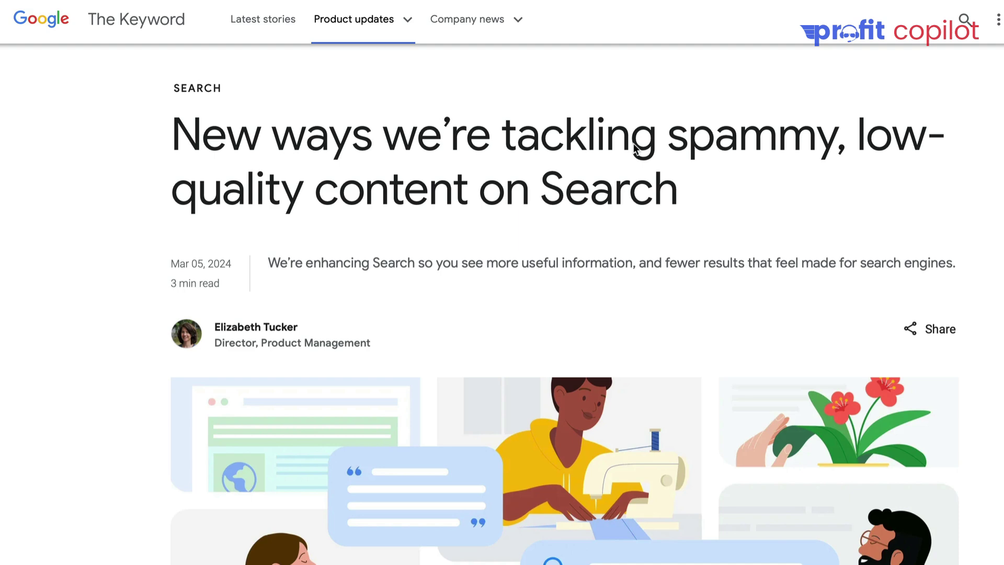
{"action": "scroll", "coordinate": [634, 147], "scroll_direction": "down", "scroll_amount": 10}
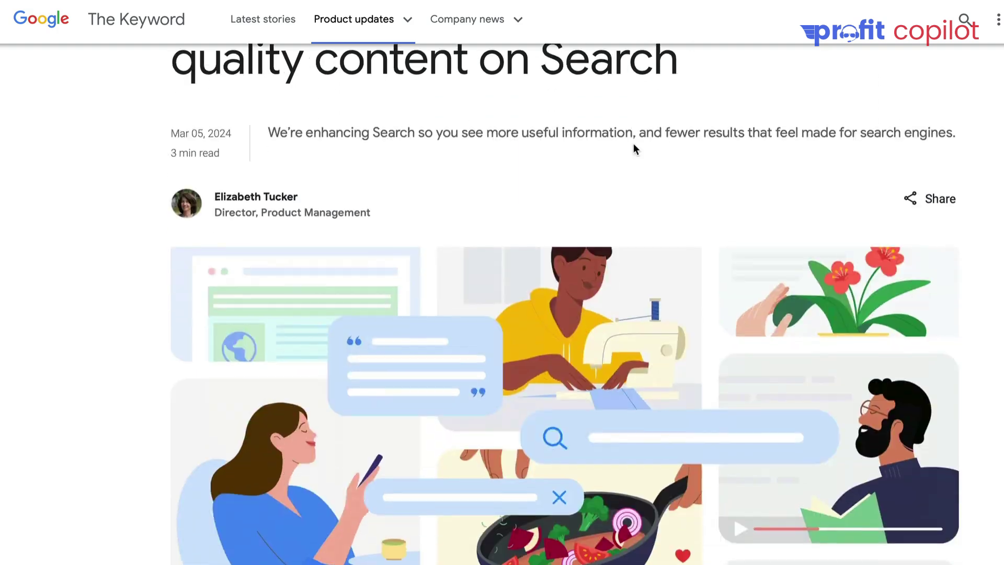
{"action": "scroll", "coordinate": [634, 148], "scroll_direction": "down", "scroll_amount": 5}
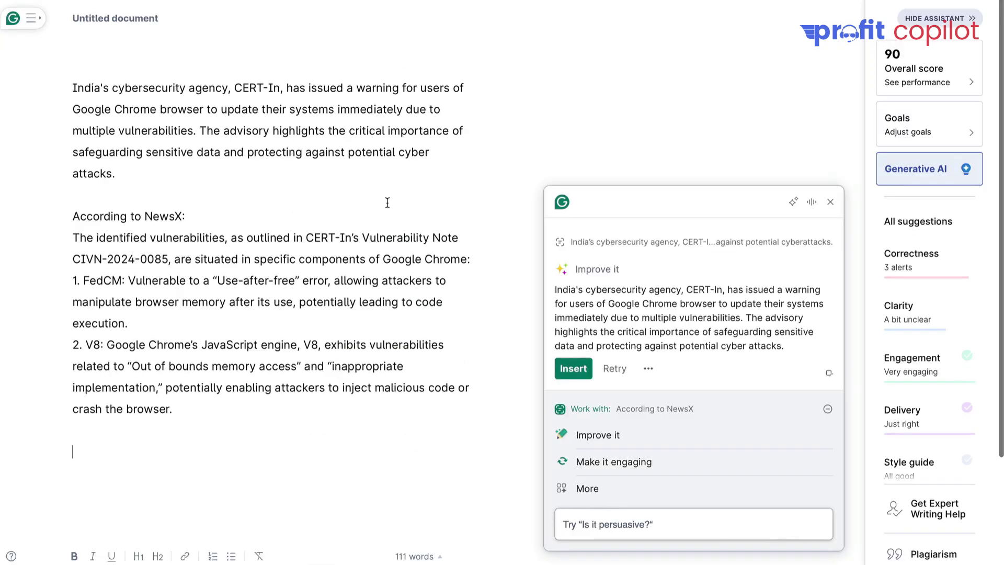
{"action": "scroll", "coordinate": [253, 252], "scroll_direction": "down", "scroll_amount": 1}
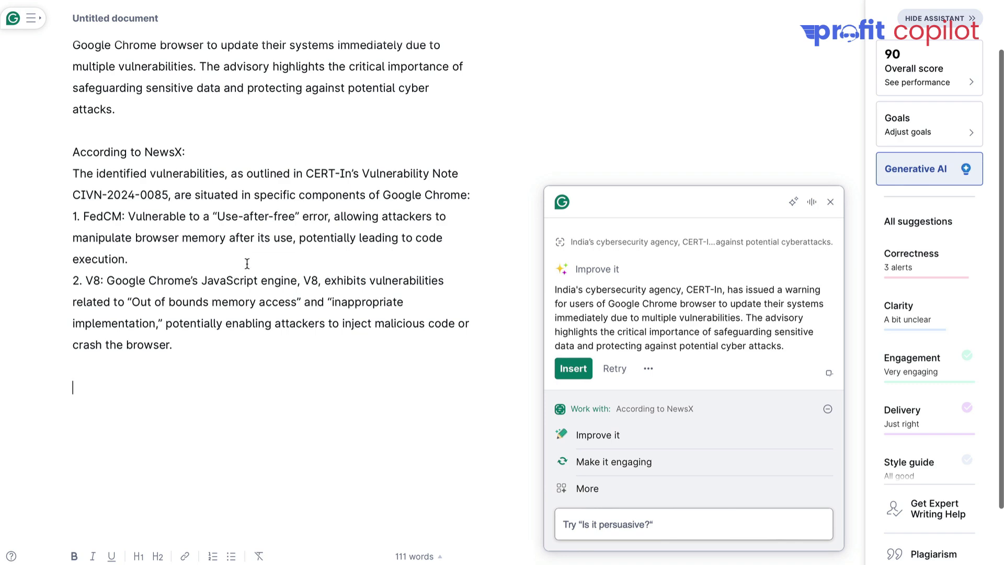
{"action": "scroll", "coordinate": [273, 194], "scroll_direction": "up", "scroll_amount": 1}
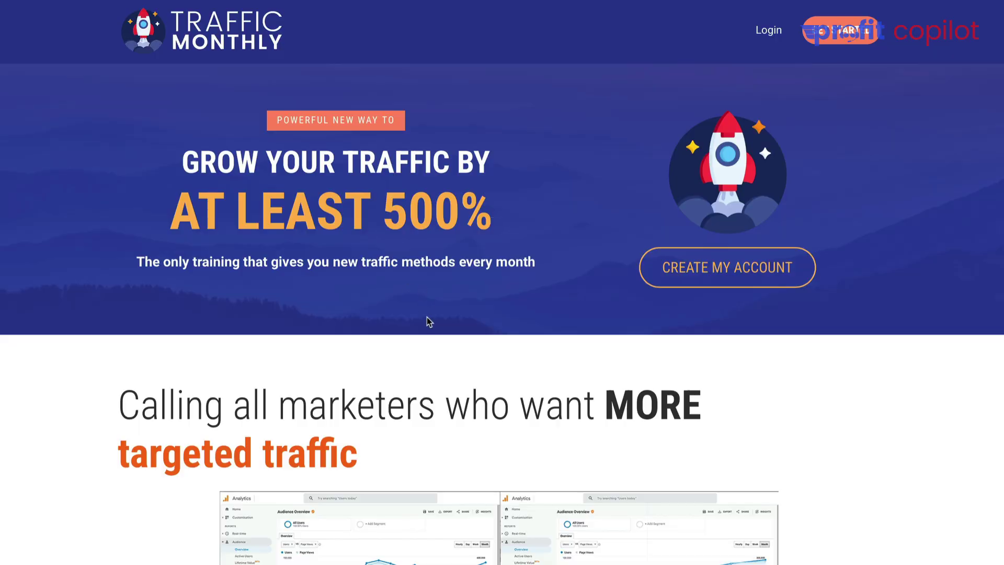
Examine the Traffic Monthly sales page, from the analytics charts through the student results, feature list and three easy steps.
{"action": "scroll", "coordinate": [426, 316], "scroll_direction": "down", "scroll_amount": 10}
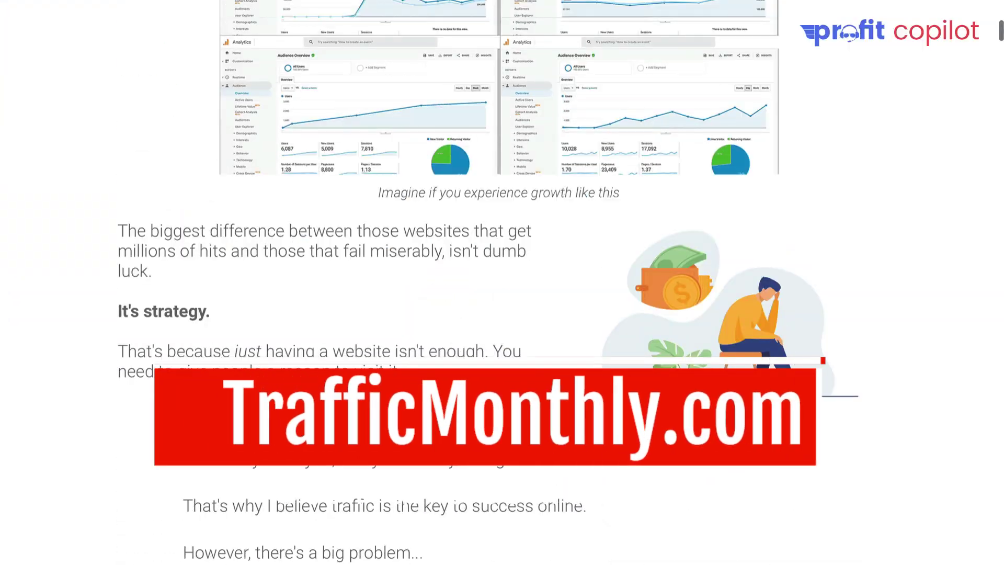
{"action": "scroll", "coordinate": [502, 282], "scroll_direction": "down", "scroll_amount": 20}
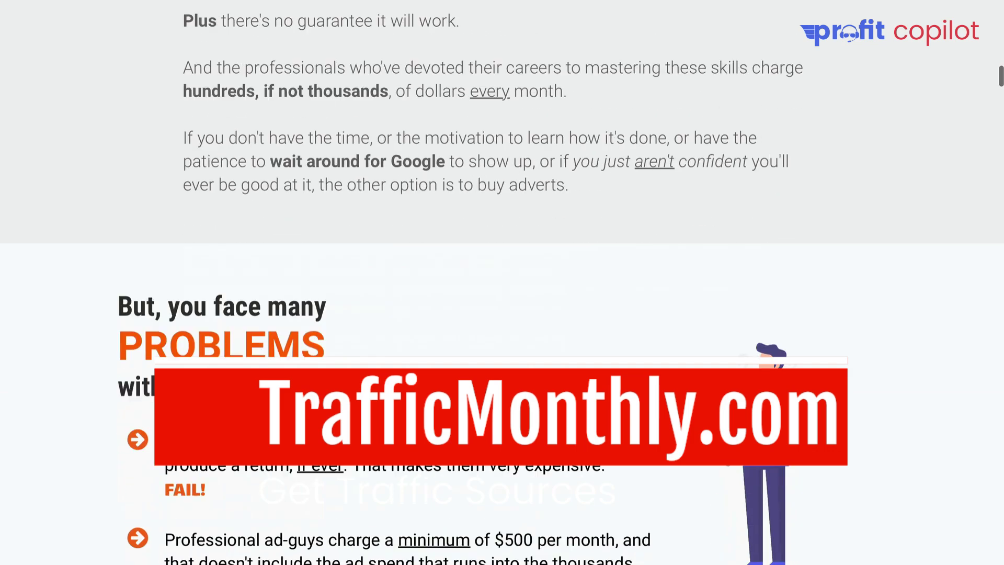
{"action": "scroll", "coordinate": [451, 356], "scroll_direction": "down", "scroll_amount": 20}
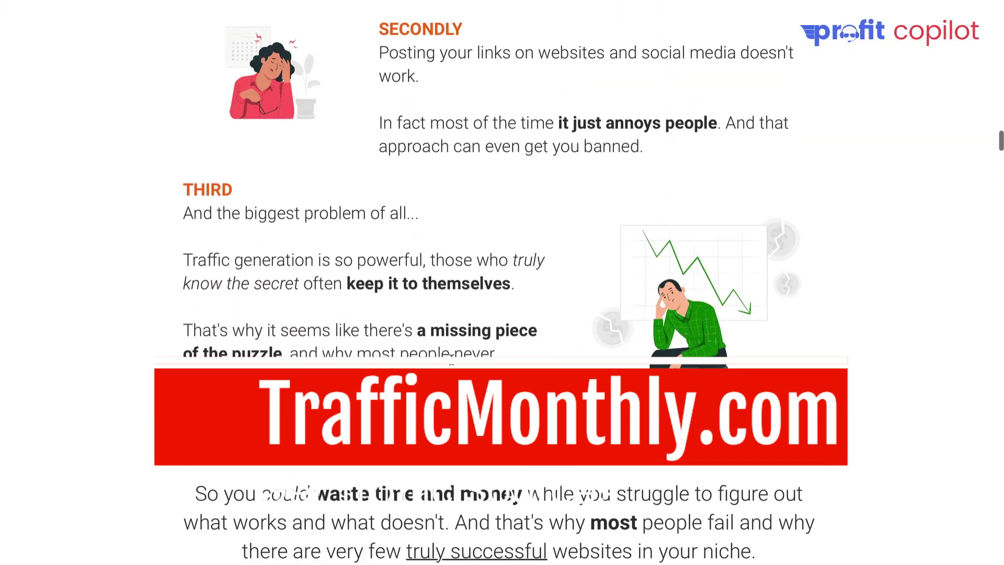
{"action": "scroll", "coordinate": [450, 356], "scroll_direction": "down", "scroll_amount": 20}
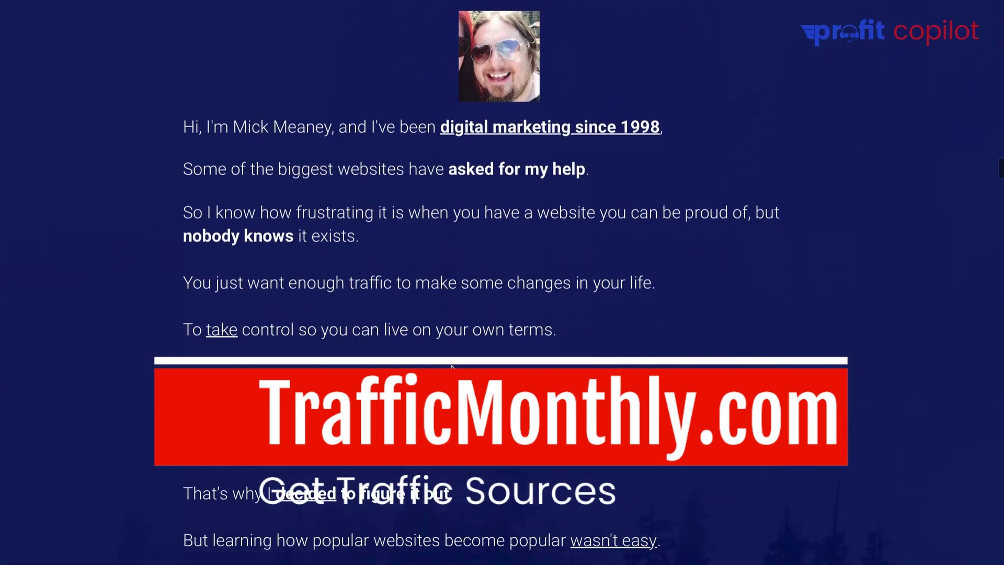
{"action": "scroll", "coordinate": [451, 366], "scroll_direction": "down", "scroll_amount": 20}
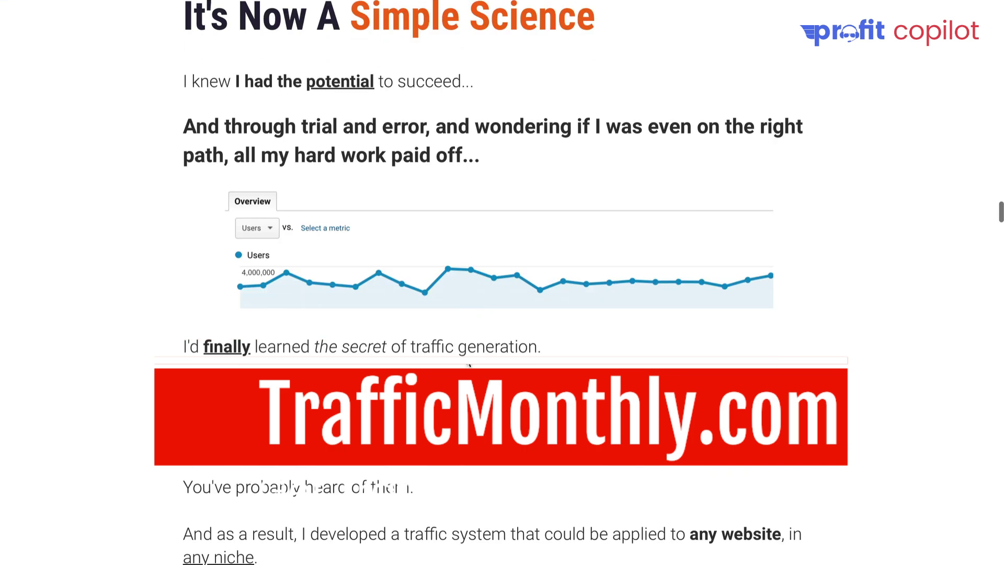
{"action": "scroll", "coordinate": [468, 364], "scroll_direction": "down", "scroll_amount": 20}
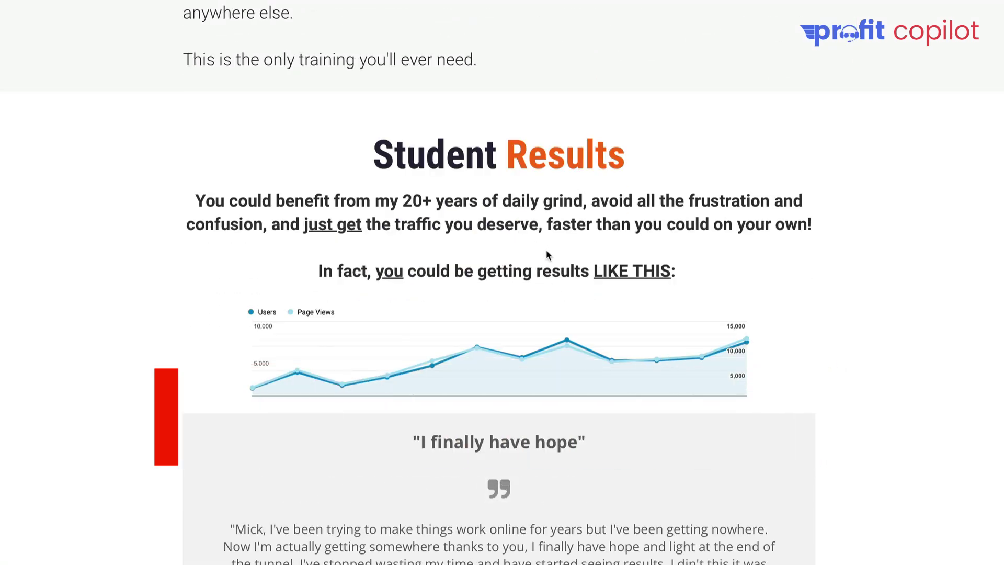
{"action": "scroll", "coordinate": [546, 249], "scroll_direction": "down", "scroll_amount": 5}
{"action": "scroll", "coordinate": [540, 325], "scroll_direction": "up", "scroll_amount": 1}
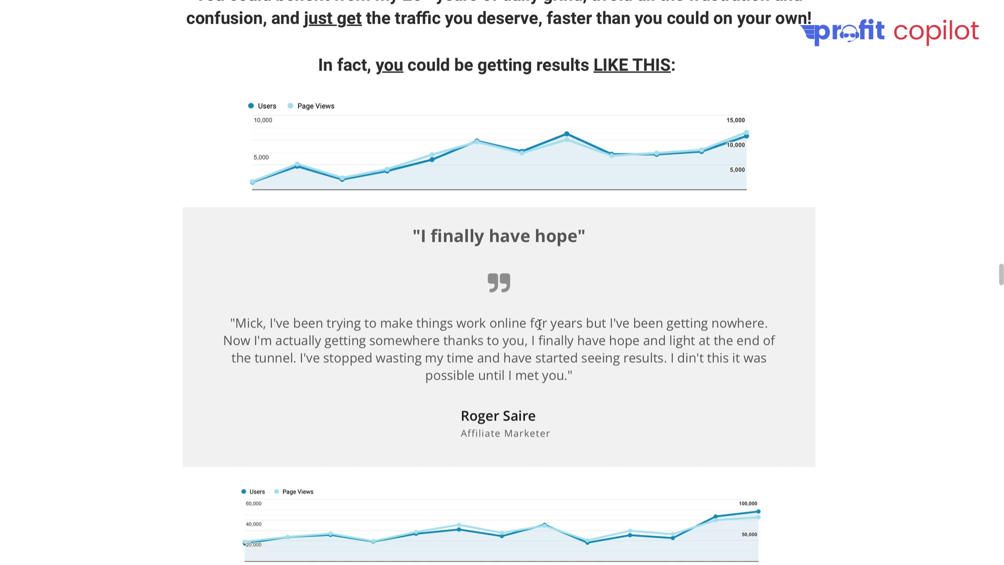
{"action": "scroll", "coordinate": [540, 325], "scroll_direction": "down", "scroll_amount": 20}
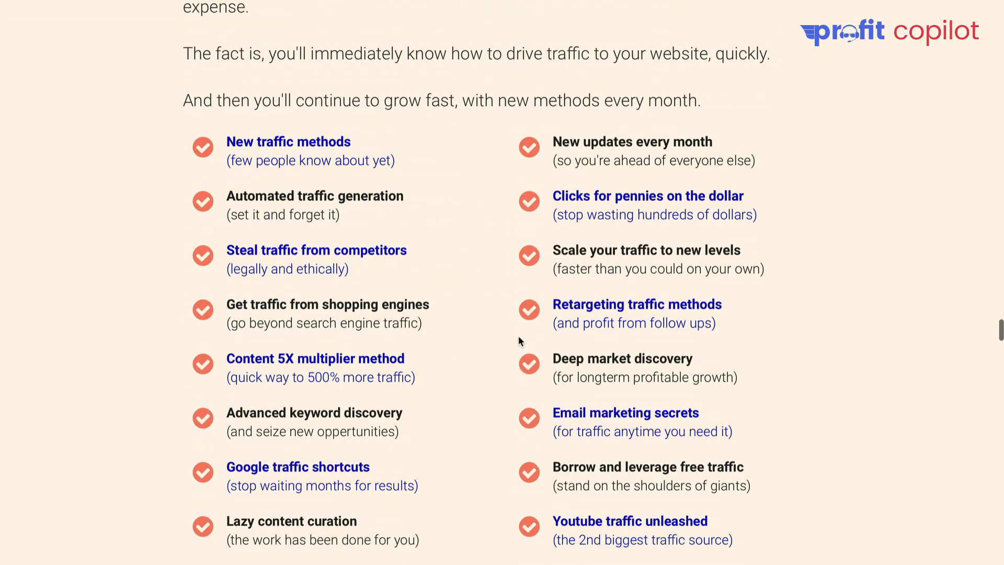
{"action": "scroll", "coordinate": [518, 336], "scroll_direction": "down", "scroll_amount": 20}
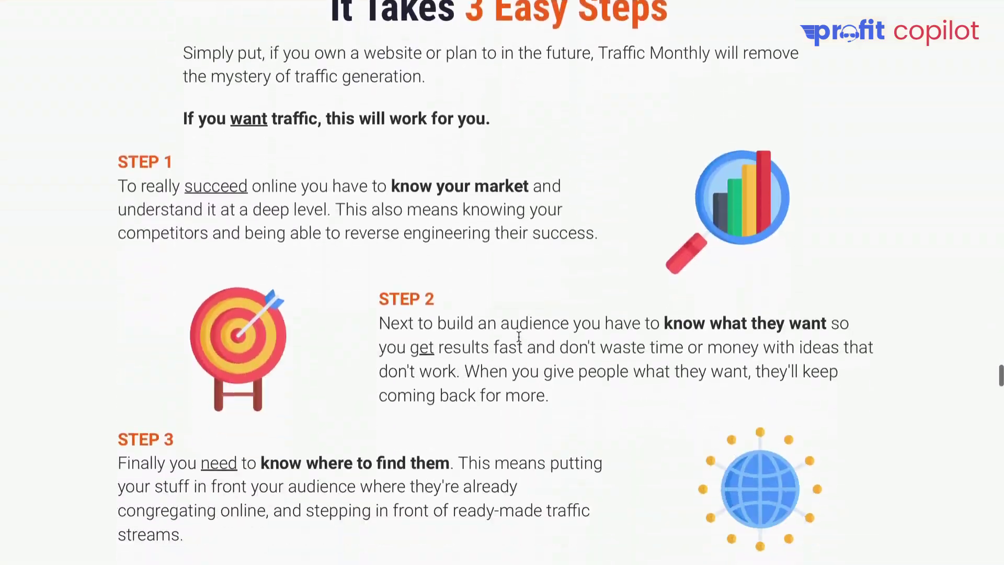
{"action": "scroll", "coordinate": [518, 336], "scroll_direction": "down", "scroll_amount": 5}
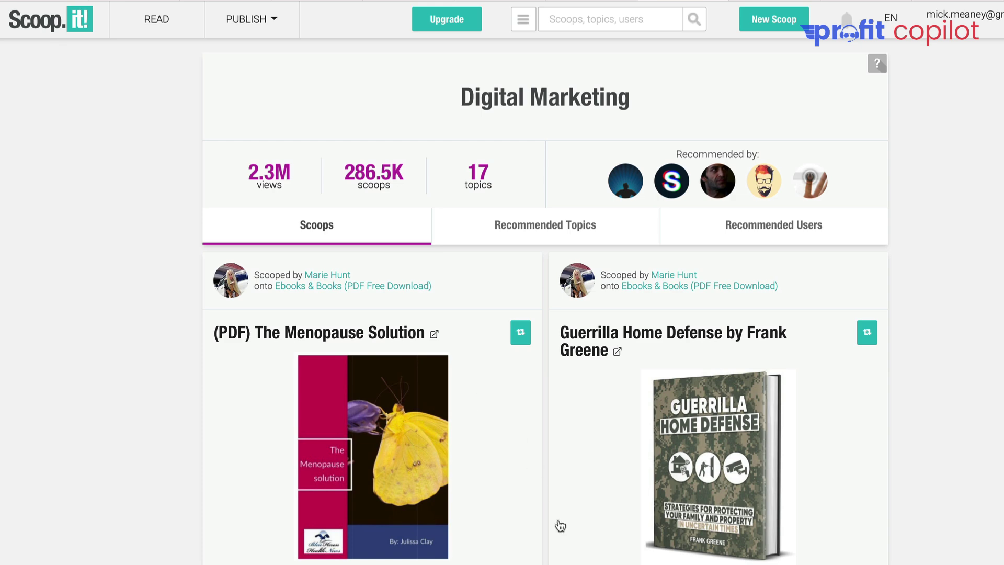
On Scoop.it, browse the list of topic categories, open Finance and look over its scoops.
{"action": "left_click", "coordinate": [523, 19]}
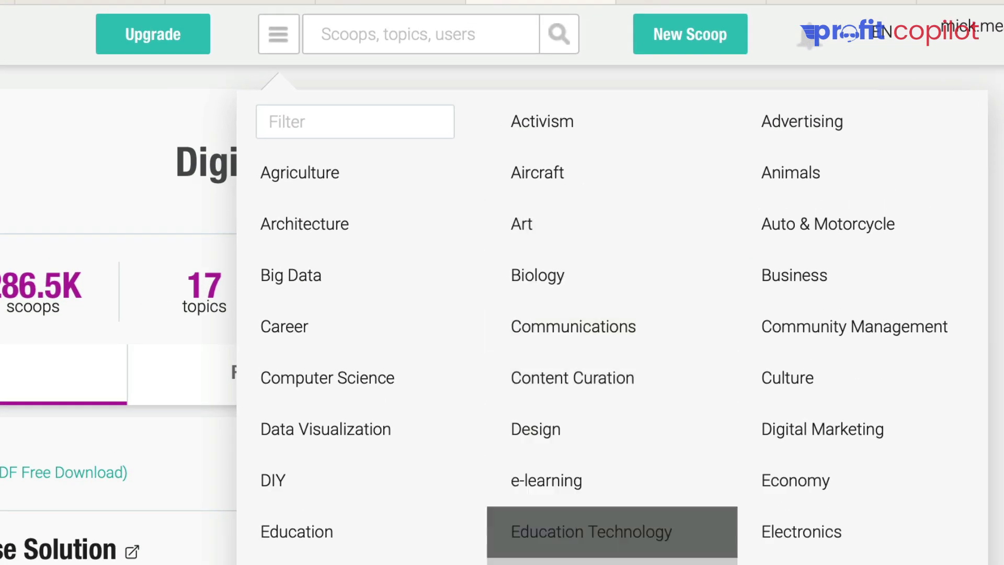
{"action": "scroll", "coordinate": [575, 519], "scroll_direction": "down", "scroll_amount": 5}
{"action": "scroll", "coordinate": [598, 493], "scroll_direction": "up", "scroll_amount": 4}
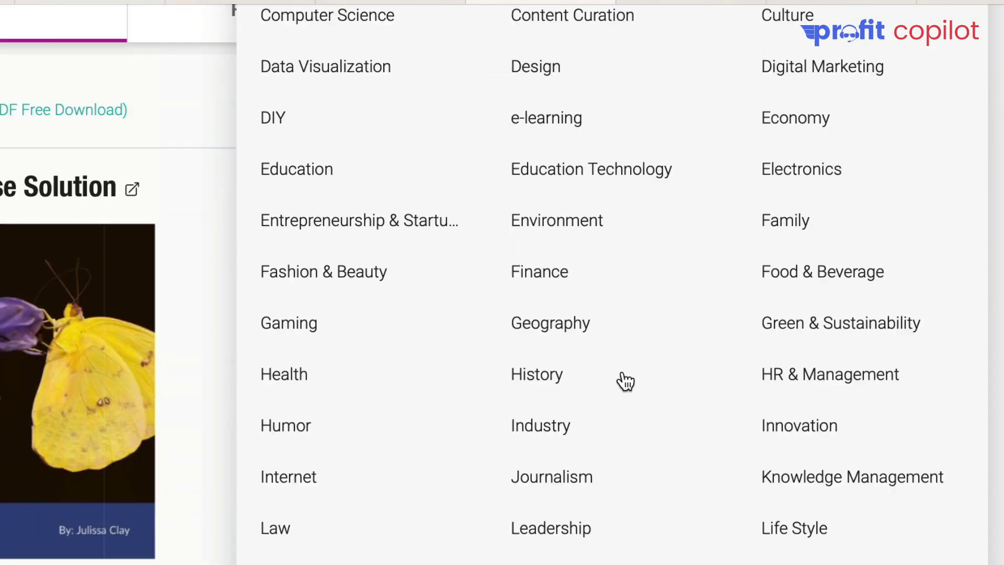
{"action": "scroll", "coordinate": [585, 428], "scroll_direction": "up", "scroll_amount": 5}
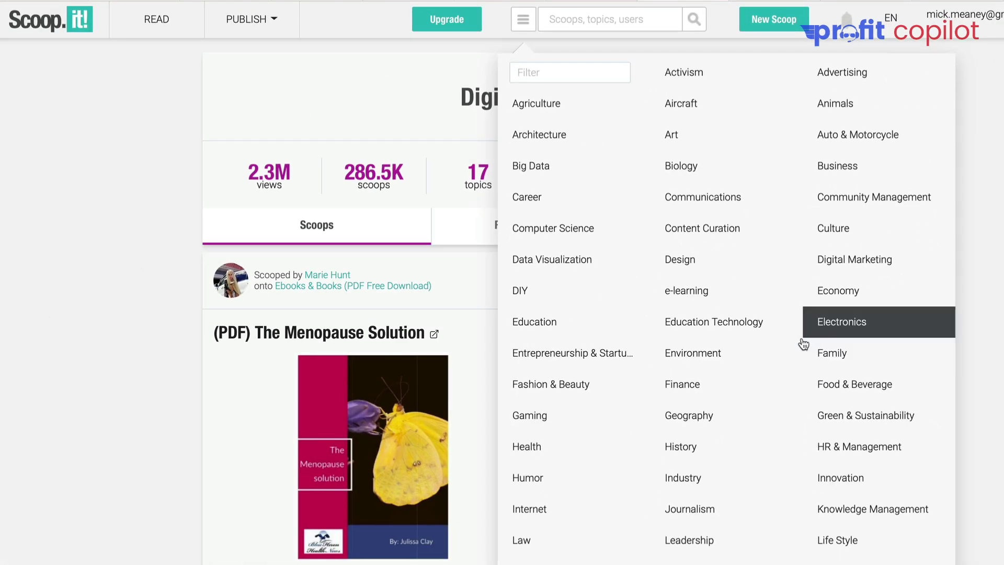
{"action": "left_click", "coordinate": [689, 389]}
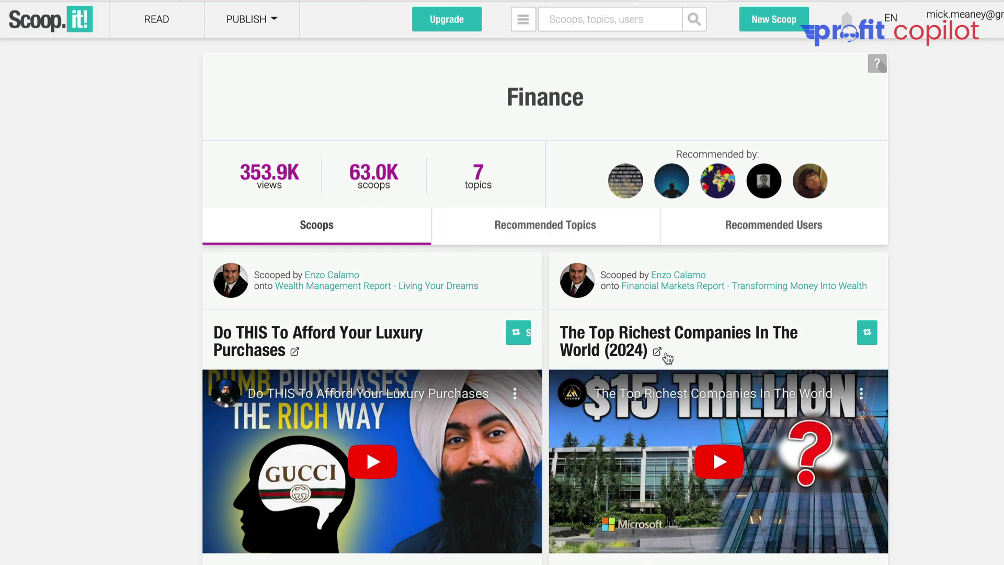
{"action": "scroll", "coordinate": [902, 388], "scroll_direction": "down", "scroll_amount": 5}
{"action": "scroll", "coordinate": [902, 389], "scroll_direction": "up", "scroll_amount": 5}
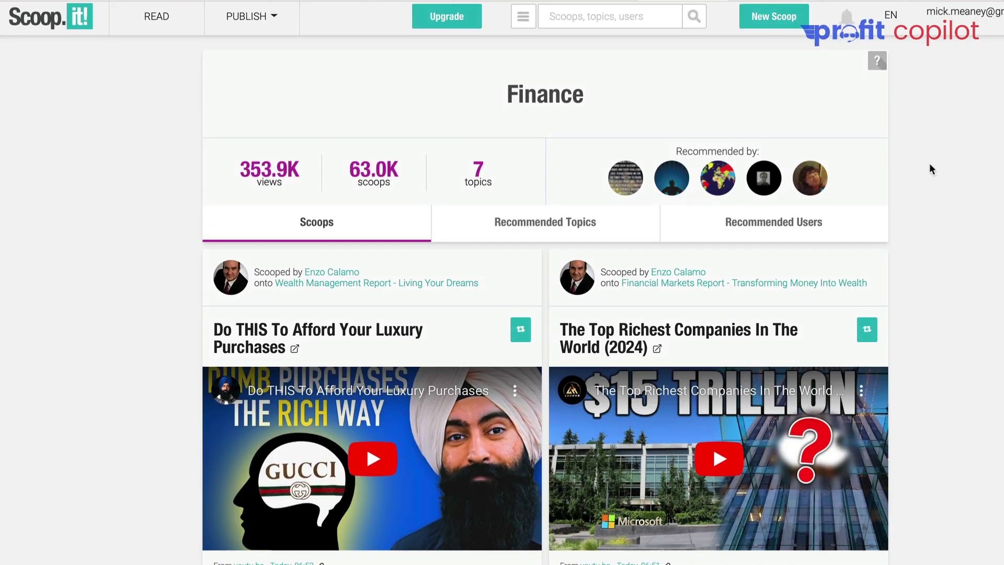
Open the Digital Marketing category from Scoop.it's topic list.
{"action": "left_click", "coordinate": [535, 15]}
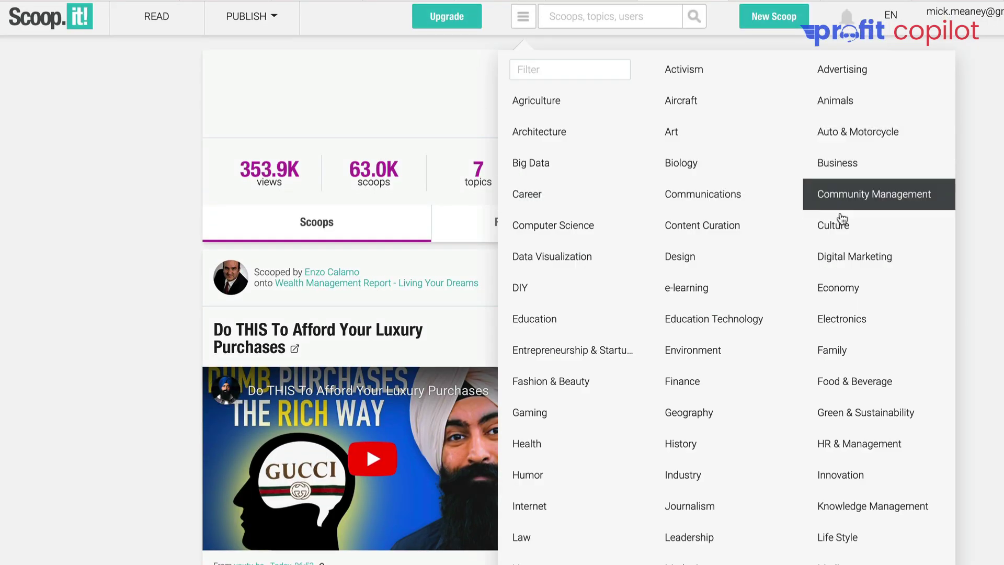
{"action": "left_click", "coordinate": [841, 255]}
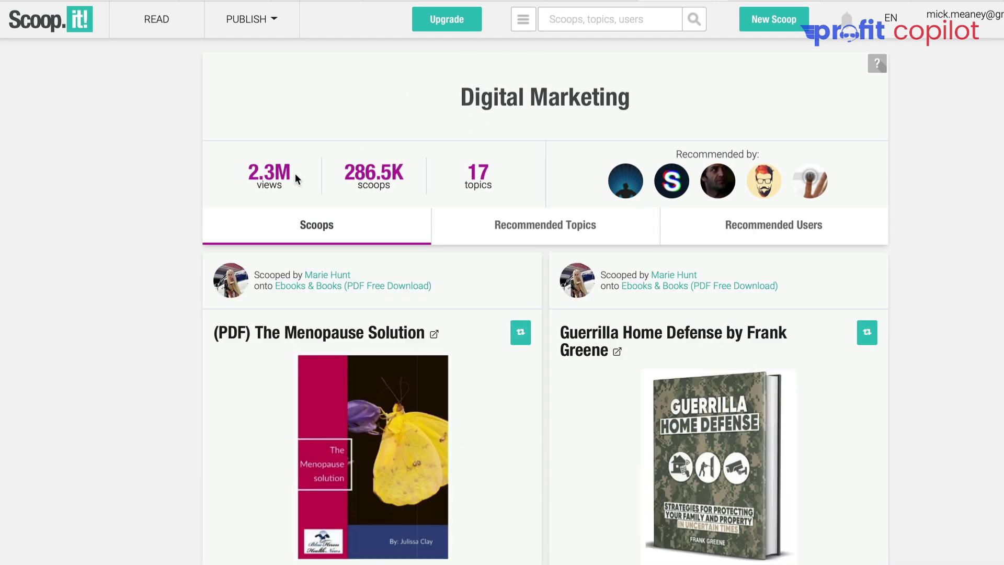
Examine the Digital Marketing category's view, scoop and topic figures and its first scoops.
{"action": "left_click_drag", "start_coordinate": [334, 186], "coordinate": [410, 163]}
{"action": "left_click", "coordinate": [415, 184]}
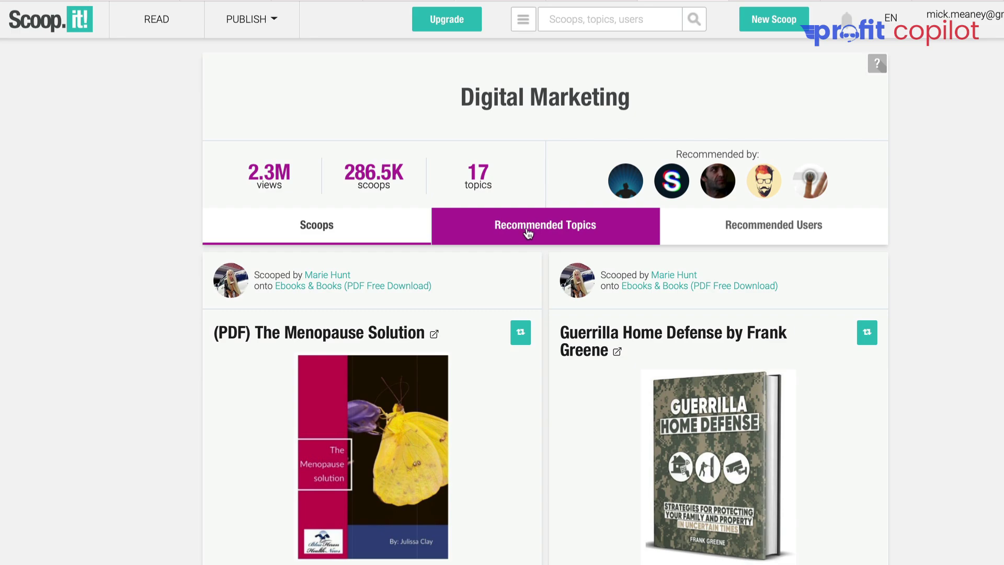
{"action": "scroll", "coordinate": [403, 347], "scroll_direction": "down", "scroll_amount": 1}
{"action": "scroll", "coordinate": [455, 428], "scroll_direction": "up", "scroll_amount": 1}
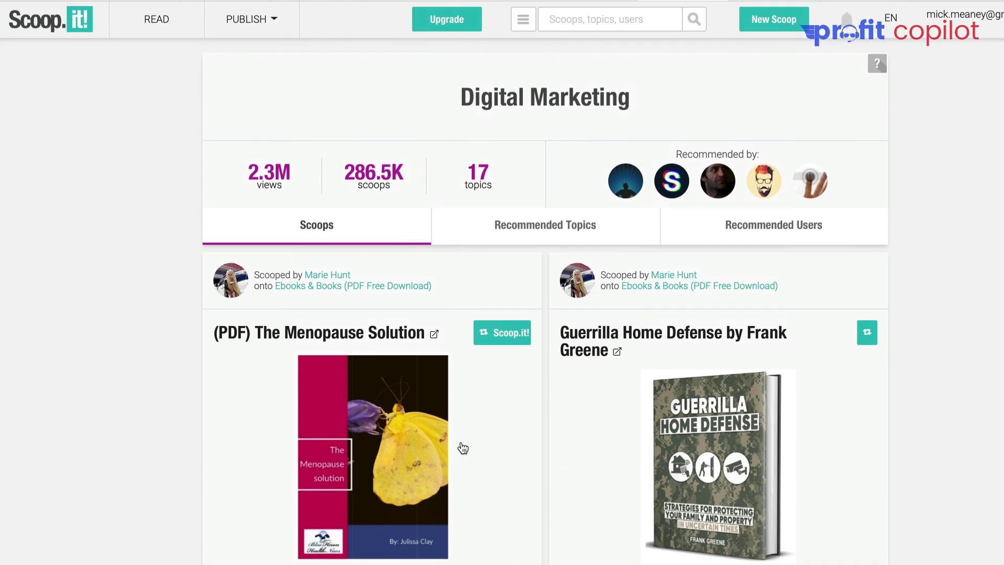
{"action": "scroll", "coordinate": [463, 448], "scroll_direction": "down", "scroll_amount": 5}
{"action": "scroll", "coordinate": [463, 418], "scroll_direction": "up", "scroll_amount": 5}
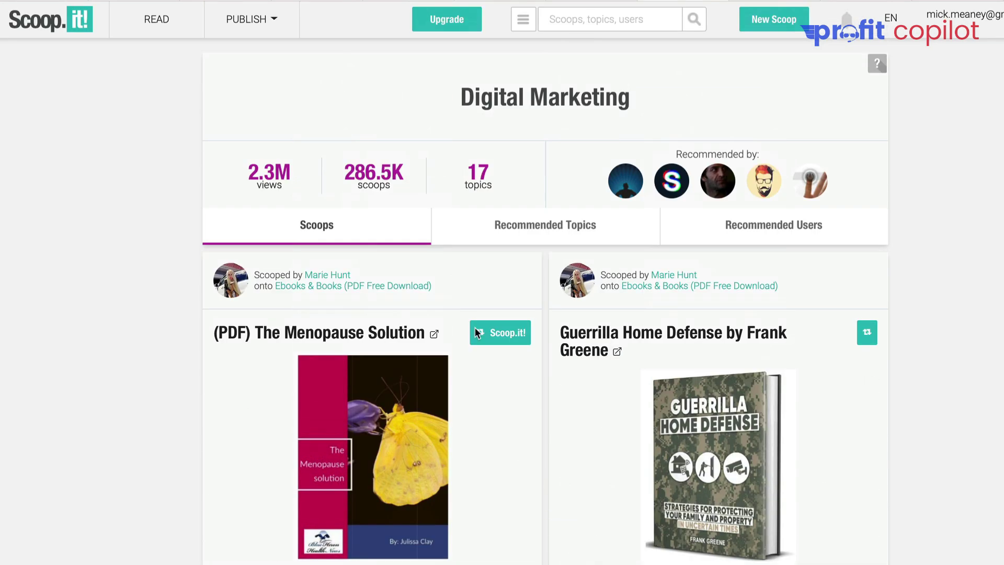
Open Digital Marketing's recommended topics and look over the listed topic pages.
{"action": "left_click", "coordinate": [522, 226]}
{"action": "scroll", "coordinate": [510, 418], "scroll_direction": "down", "scroll_amount": 8}
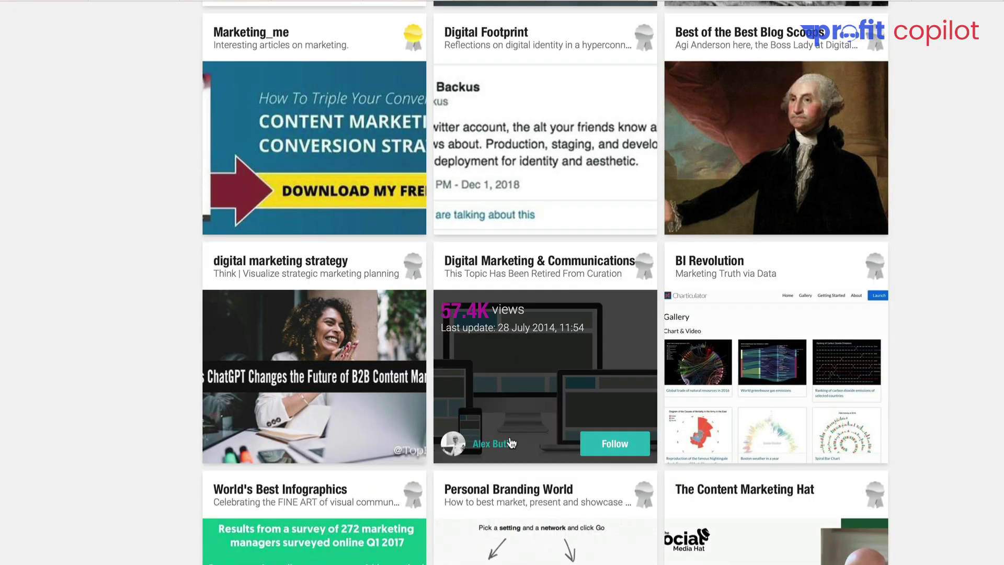
{"action": "scroll", "coordinate": [513, 442], "scroll_direction": "down", "scroll_amount": 2}
{"action": "scroll", "coordinate": [537, 375], "scroll_direction": "down", "scroll_amount": 4}
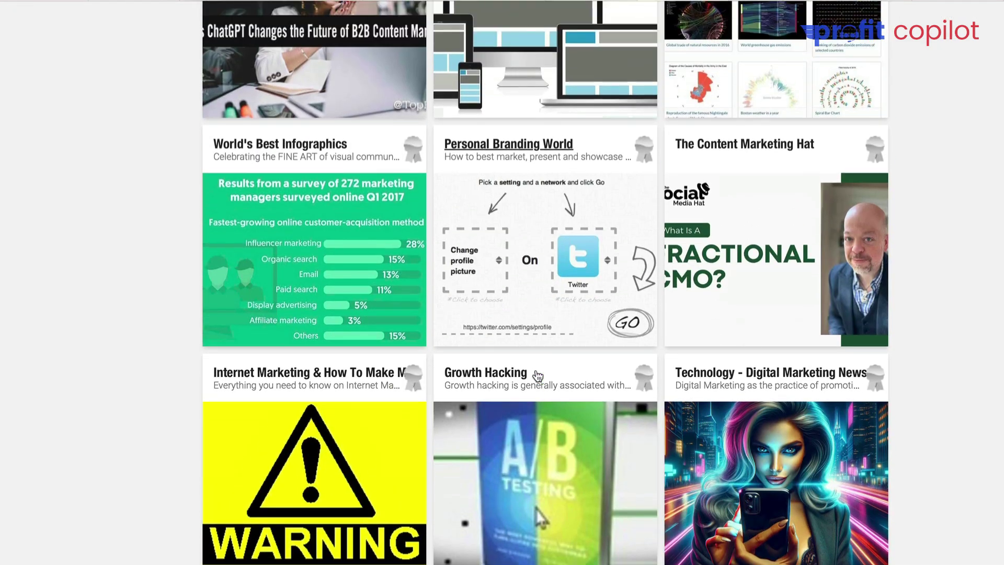
{"action": "scroll", "coordinate": [536, 375], "scroll_direction": "up", "scroll_amount": 5}
{"action": "scroll", "coordinate": [569, 318], "scroll_direction": "up", "scroll_amount": 9}
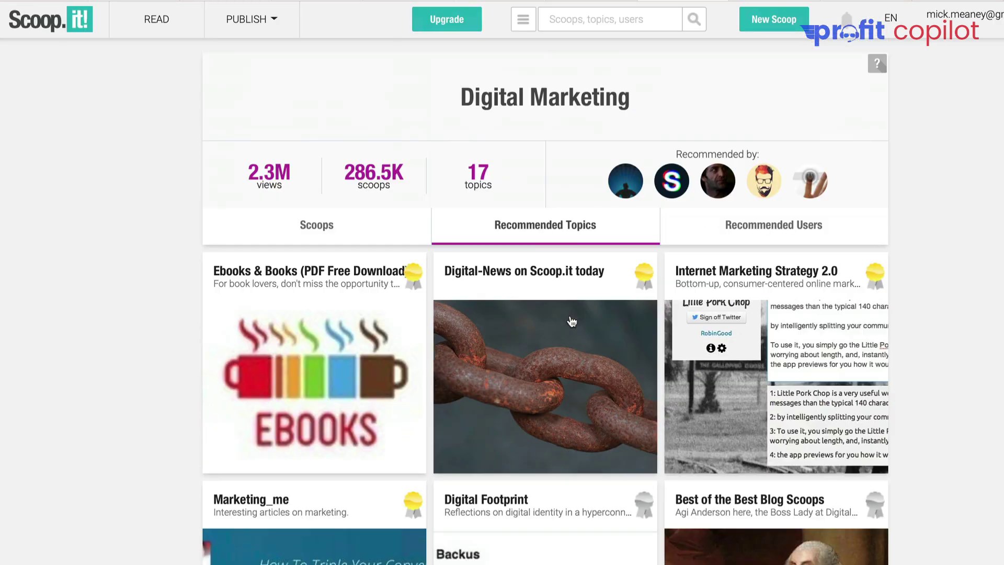
Look over Digital Marketing's recommended users and return to its scoops.
{"action": "left_click", "coordinate": [765, 231]}
{"action": "scroll", "coordinate": [364, 319], "scroll_direction": "down", "scroll_amount": 2}
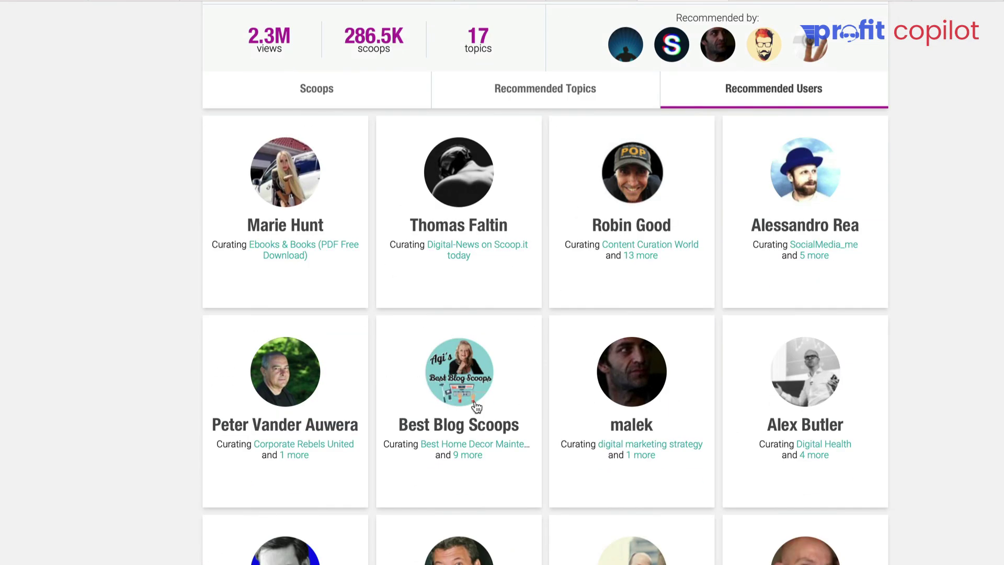
{"action": "scroll", "coordinate": [477, 405], "scroll_direction": "down", "scroll_amount": 10}
{"action": "scroll", "coordinate": [569, 296], "scroll_direction": "up", "scroll_amount": 13}
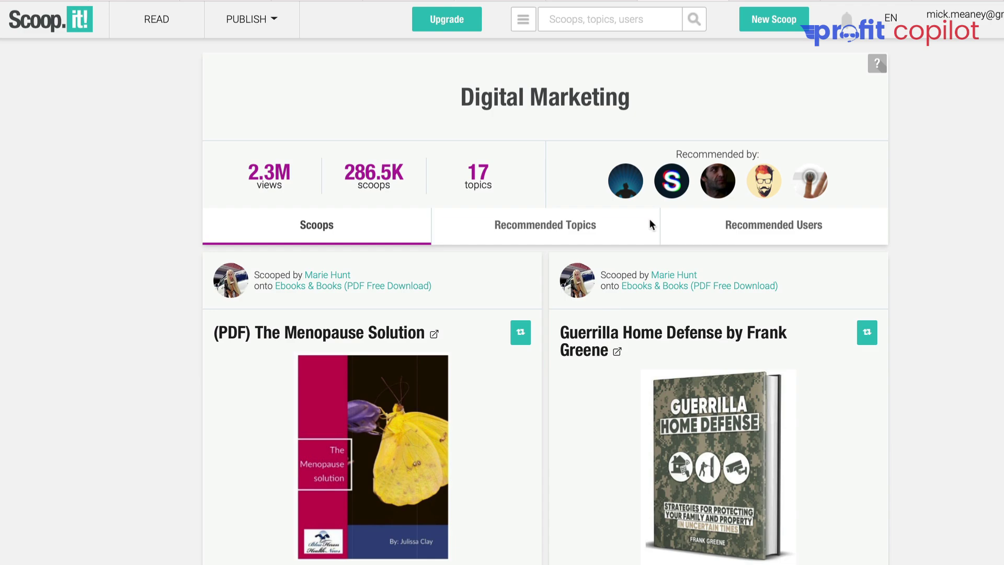
Glance over the first Digital Marketing scoops and examine the category's heading.
{"action": "scroll", "coordinate": [470, 383], "scroll_direction": "down", "scroll_amount": 3}
{"action": "scroll", "coordinate": [513, 108], "scroll_direction": "up", "scroll_amount": 3}
{"action": "left_click_drag", "start_coordinate": [460, 102], "coordinate": [632, 91]}
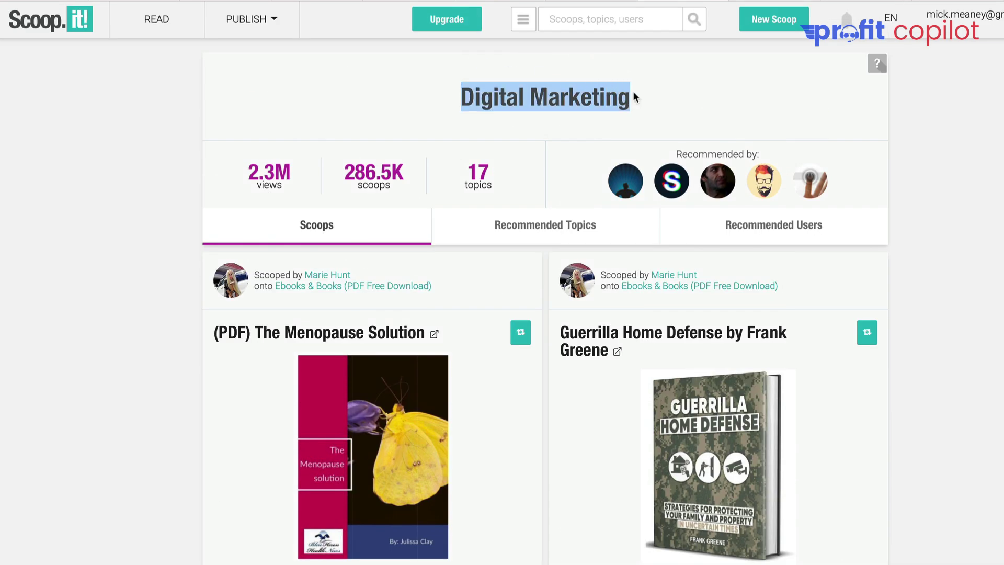
{"action": "left_click", "coordinate": [624, 192]}
Look through the Digital Marketing scoops and open the Technology - Digital Marketing News topic from the cryptocurrency Fear and Greed scoop.
{"action": "scroll", "coordinate": [916, 327], "scroll_direction": "down", "scroll_amount": 7}
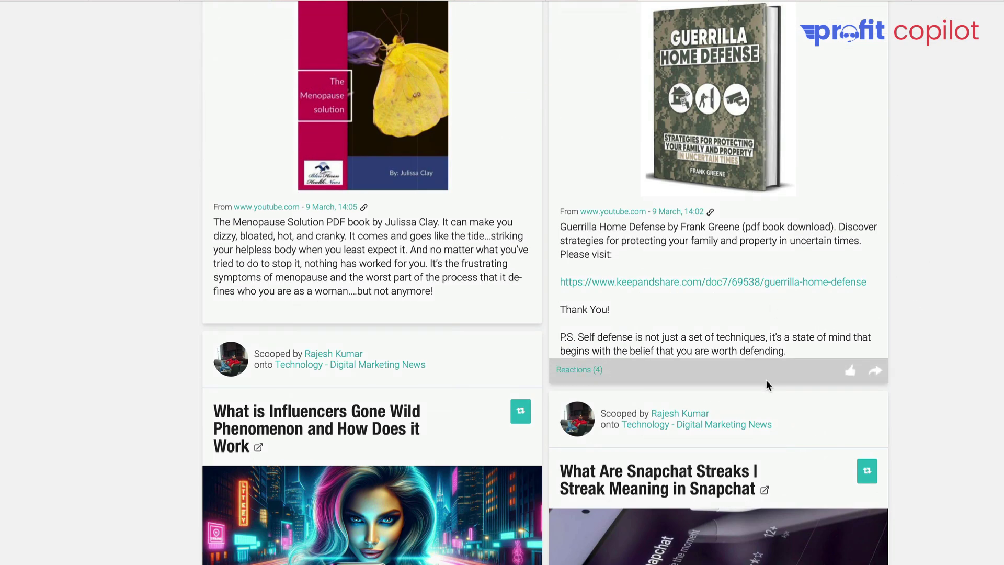
{"action": "scroll", "coordinate": [766, 380], "scroll_direction": "down", "scroll_amount": 6}
{"action": "scroll", "coordinate": [589, 337], "scroll_direction": "down", "scroll_amount": 7}
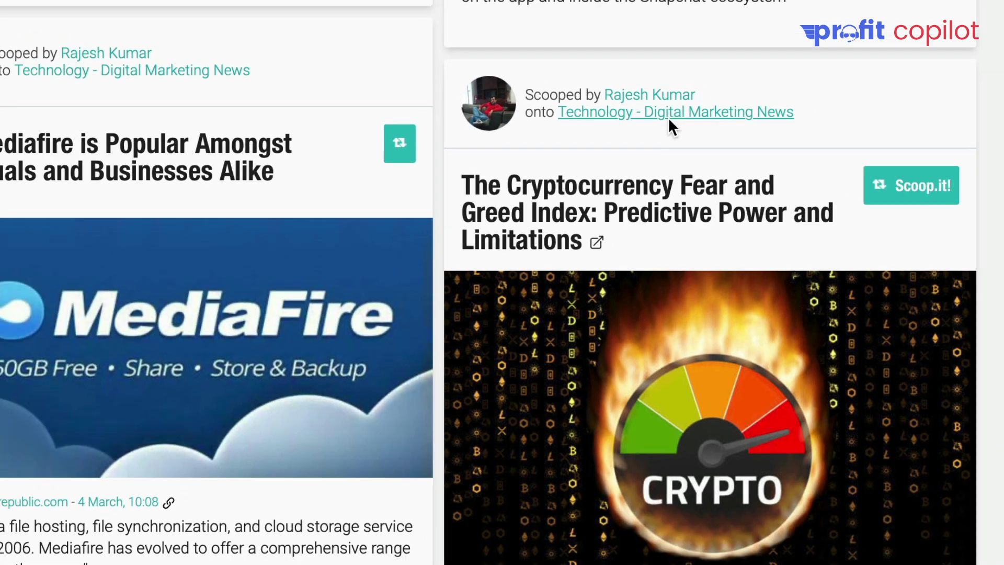
{"action": "left_click", "coordinate": [658, 84]}
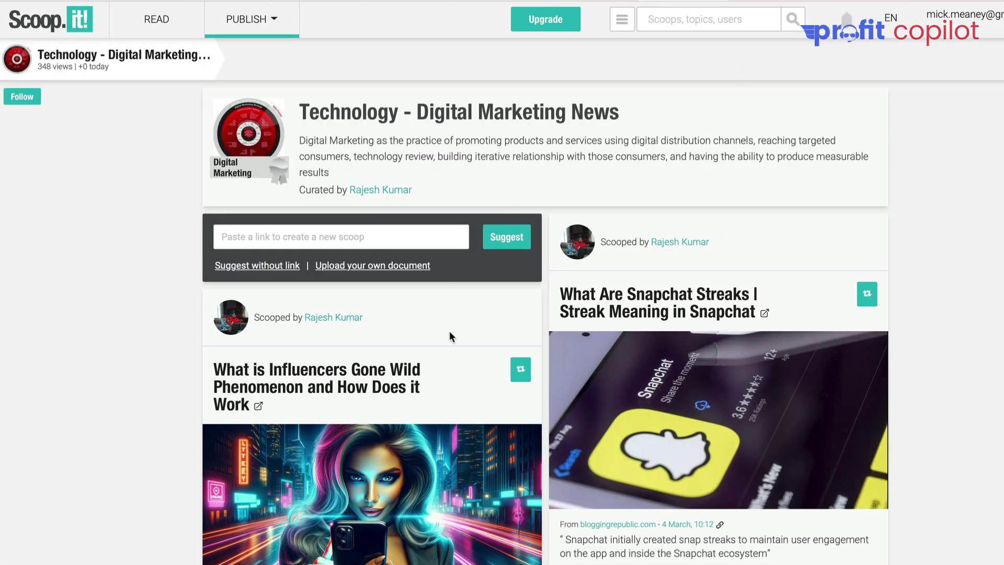
{"action": "scroll", "coordinate": [460, 304], "scroll_direction": "down", "scroll_amount": 1}
{"action": "scroll", "coordinate": [456, 310], "scroll_direction": "up", "scroll_amount": 1}
Return to the Digital Marketing scoops and open the Ebooks & Books (PDF Free Download) and Best of the Best Blog Scoops topics.
{"action": "left_click", "coordinate": [137, 1]}
{"action": "scroll", "coordinate": [506, 446], "scroll_direction": "down", "scroll_amount": 20}
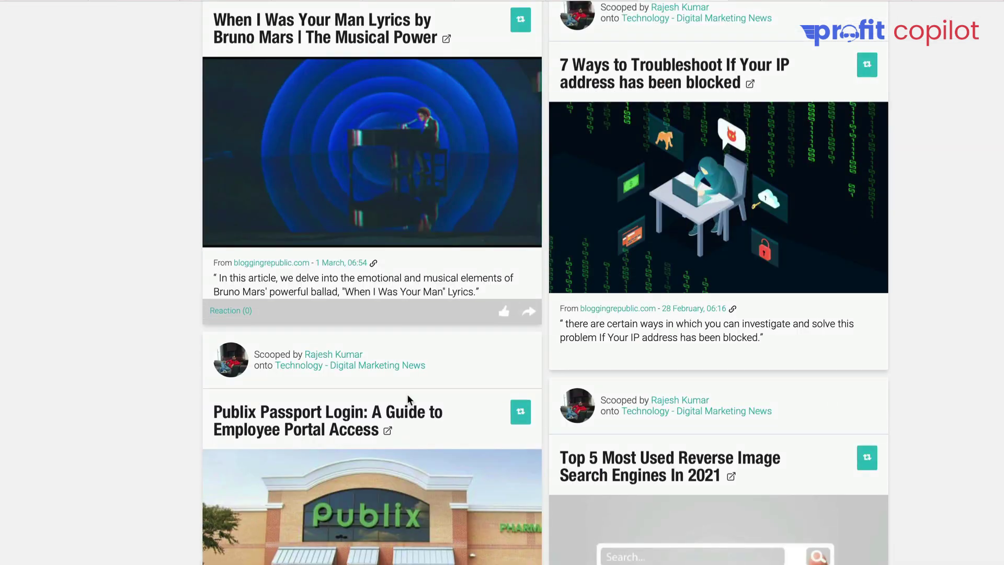
{"action": "scroll", "coordinate": [313, 366], "scroll_direction": "up", "scroll_amount": 5}
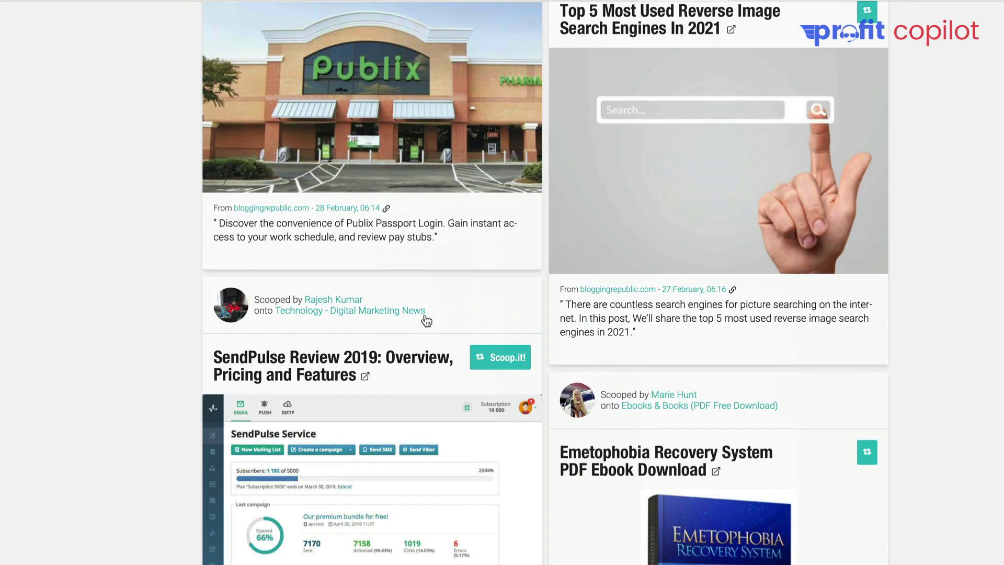
{"action": "scroll", "coordinate": [309, 261], "scroll_direction": "down", "scroll_amount": 20}
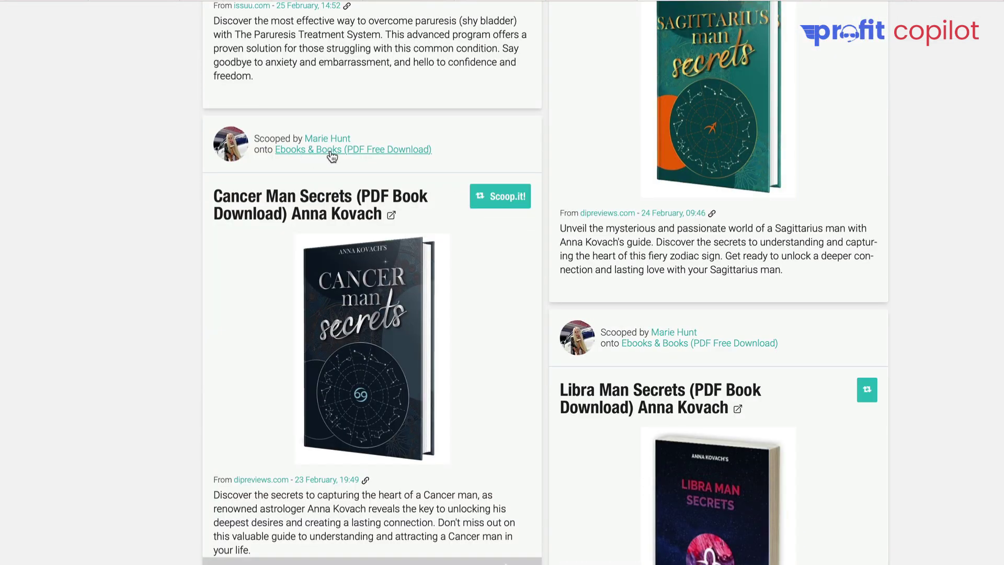
{"action": "left_click", "coordinate": [406, 149]}
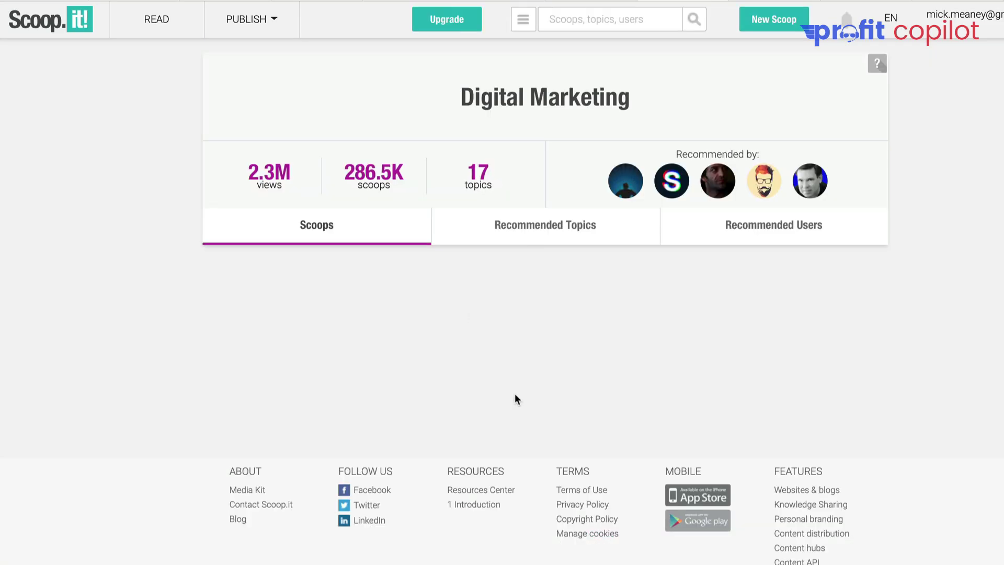
{"action": "scroll", "coordinate": [514, 393], "scroll_direction": "down", "scroll_amount": 20}
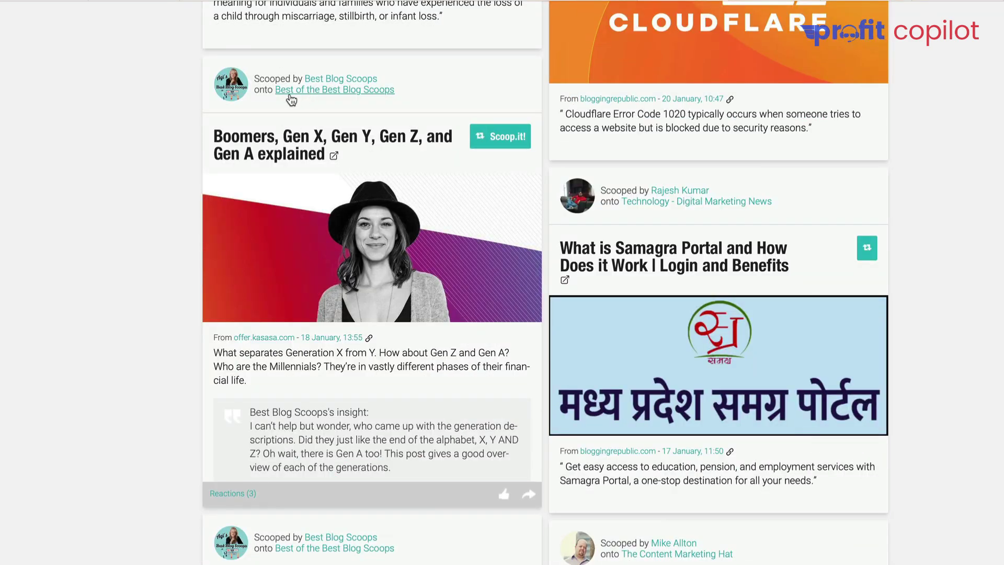
{"action": "left_click", "coordinate": [325, 90]}
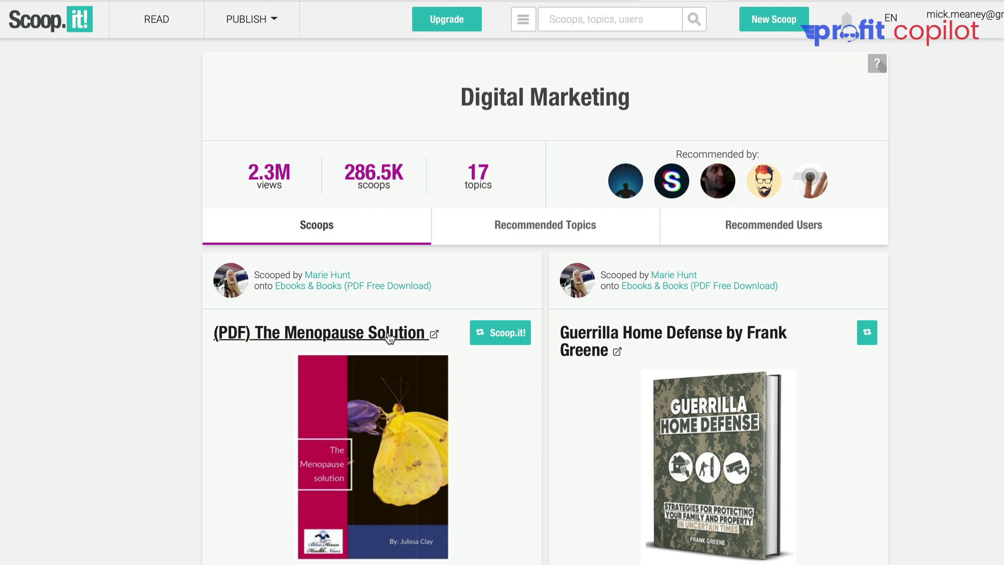
Look through the Digital Marketing scoops again, from The Menopause Solution down past the IP address troubleshooting article.
{"action": "scroll", "coordinate": [387, 332], "scroll_direction": "down", "scroll_amount": 8}
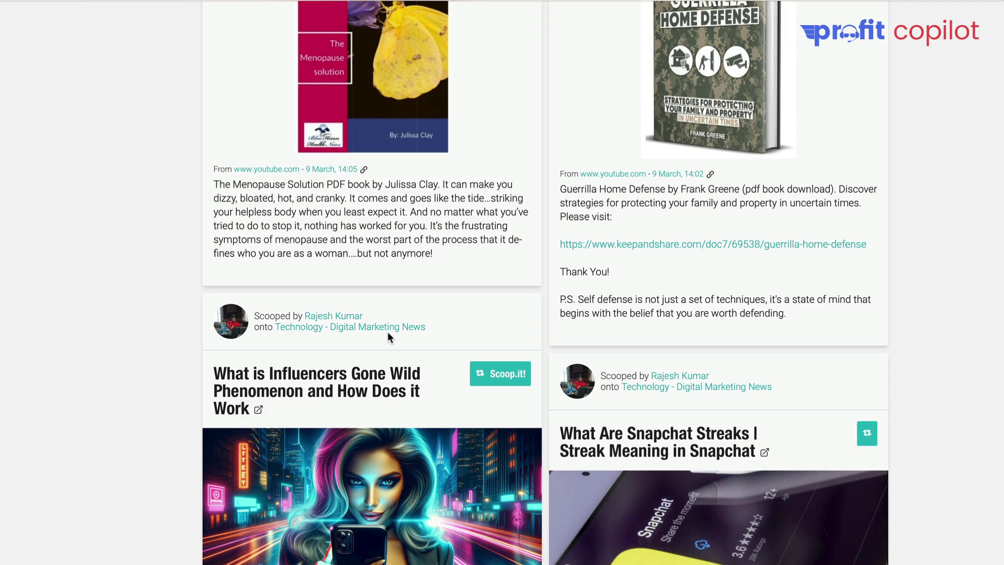
{"action": "scroll", "coordinate": [387, 332], "scroll_direction": "down", "scroll_amount": 5}
{"action": "scroll", "coordinate": [428, 375], "scroll_direction": "down", "scroll_amount": 6}
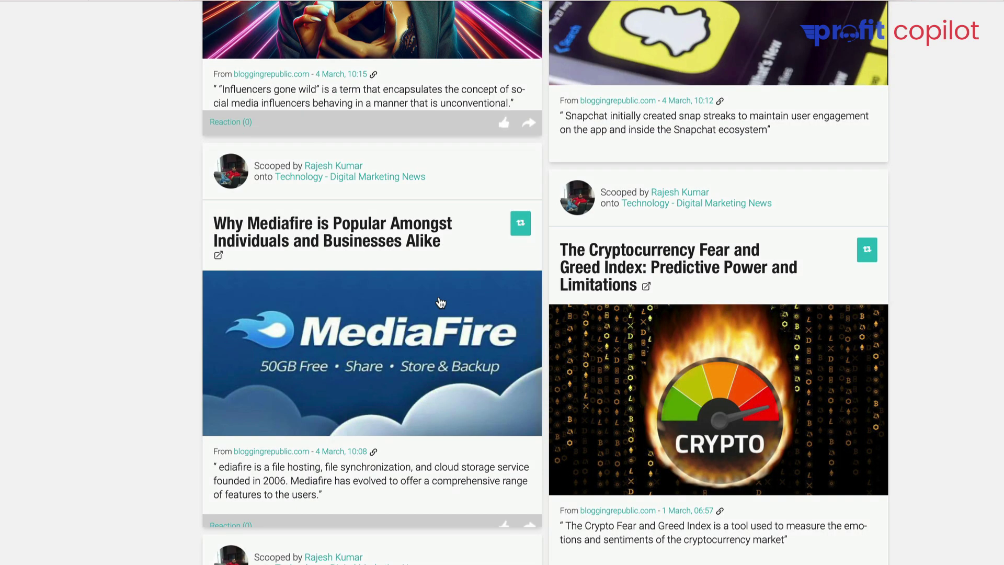
{"action": "scroll", "coordinate": [422, 383], "scroll_direction": "down", "scroll_amount": 6}
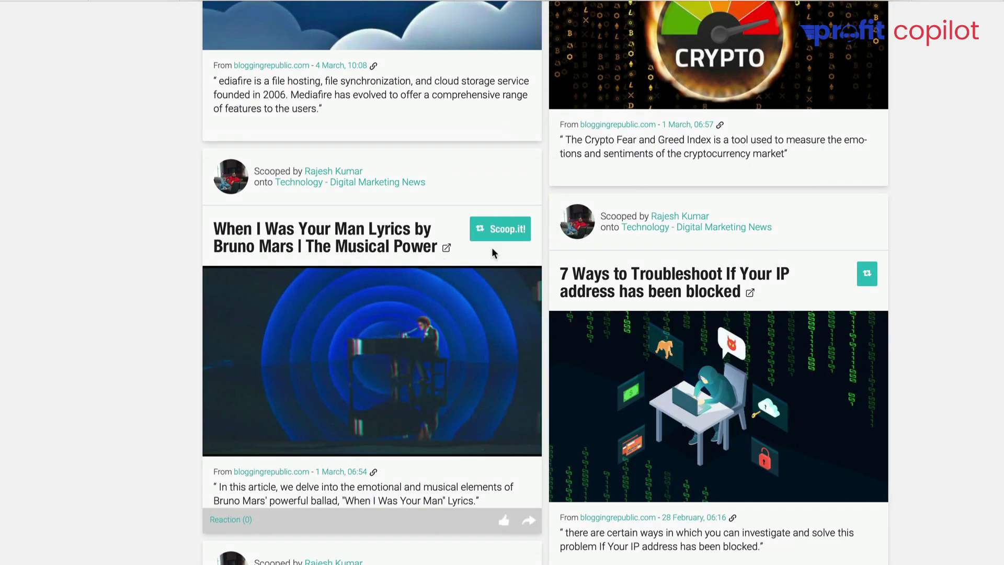
{"action": "scroll", "coordinate": [556, 274], "scroll_direction": "down", "scroll_amount": 9}
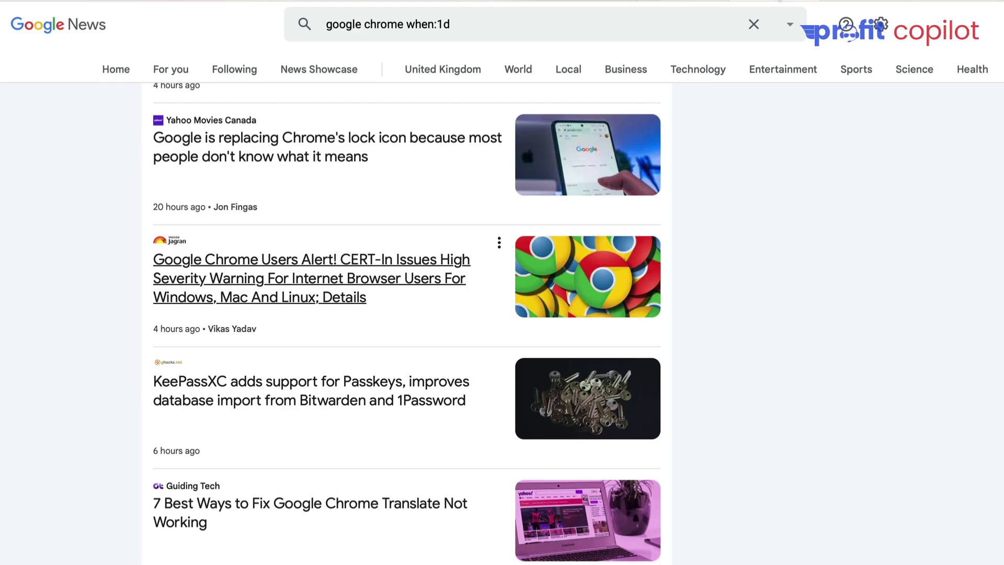
On Google News, open the home page and look over the top stories, personal recommendations, topics and sources.
{"action": "left_click", "coordinate": [102, 30]}
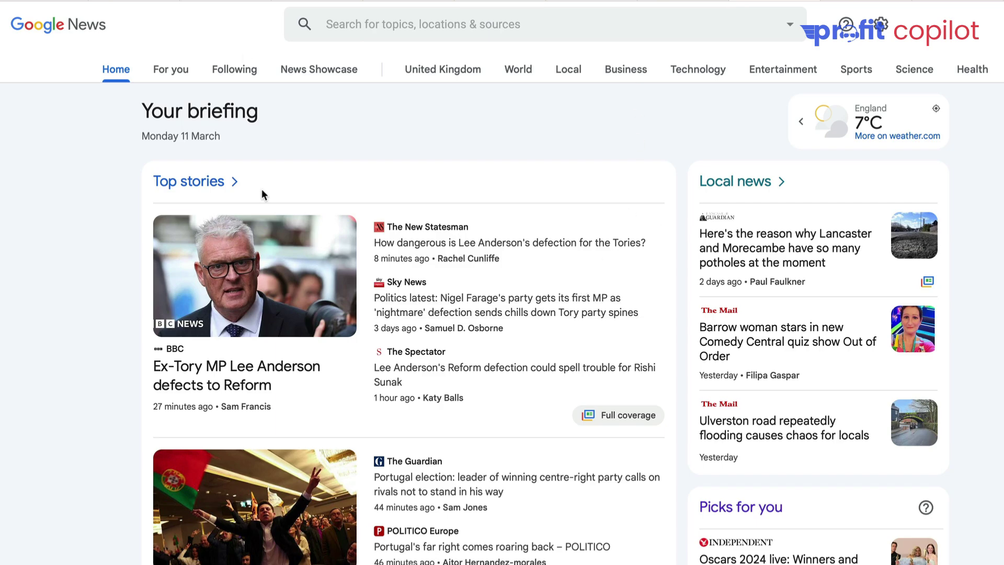
{"action": "scroll", "coordinate": [495, 370], "scroll_direction": "down", "scroll_amount": 10}
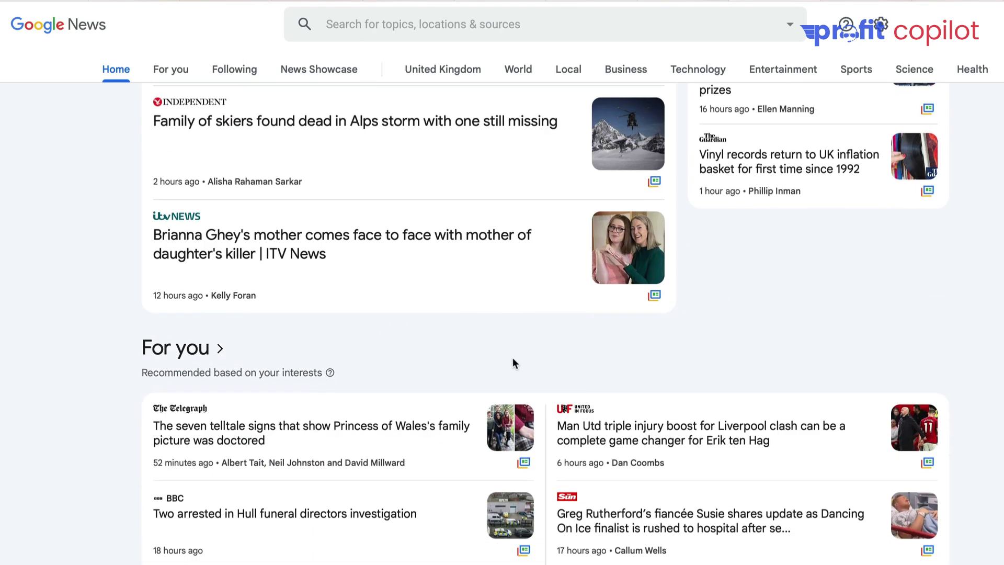
{"action": "scroll", "coordinate": [513, 360], "scroll_direction": "down", "scroll_amount": 5}
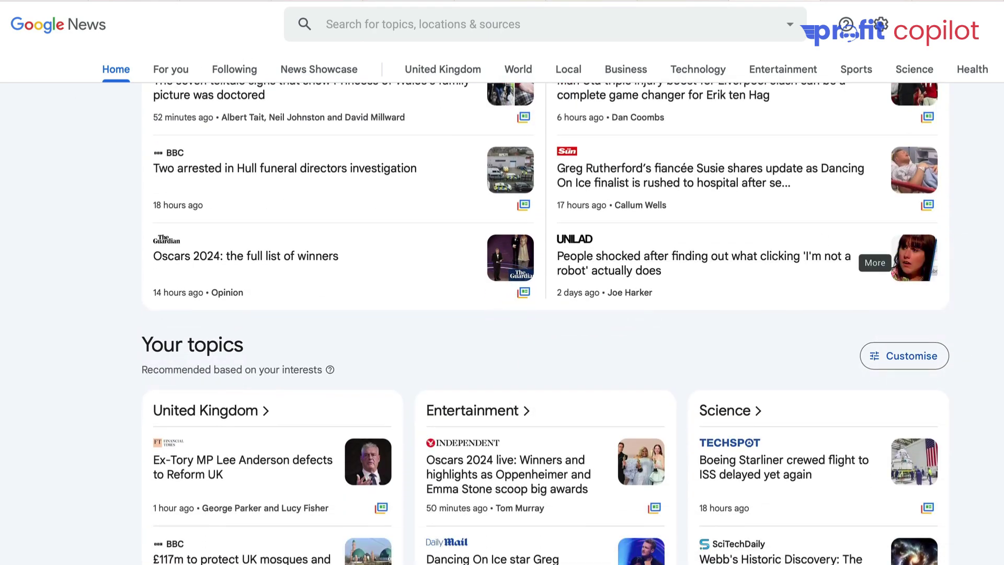
{"action": "scroll", "coordinate": [686, 345], "scroll_direction": "down", "scroll_amount": 10}
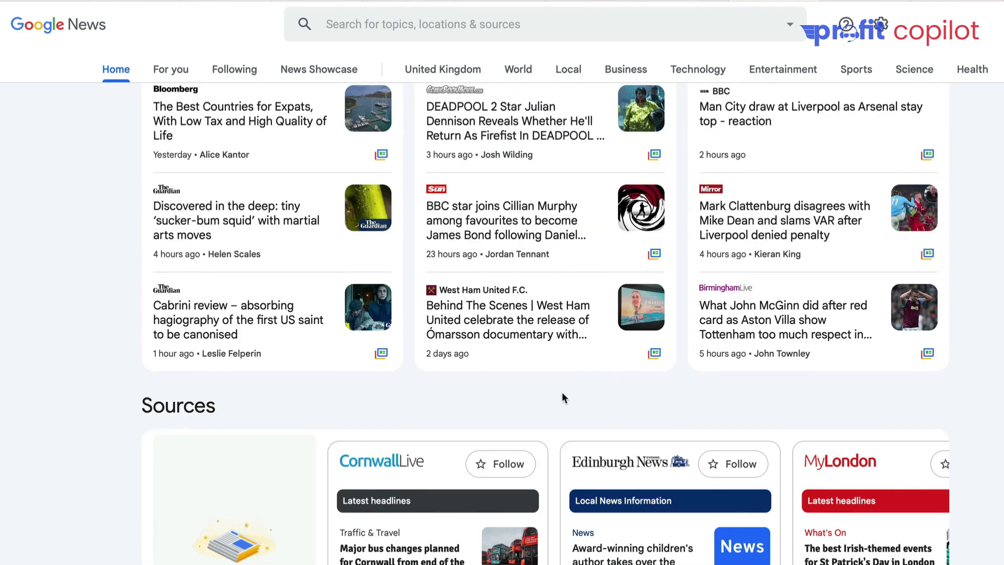
{"action": "scroll", "coordinate": [569, 392], "scroll_direction": "up", "scroll_amount": 5}
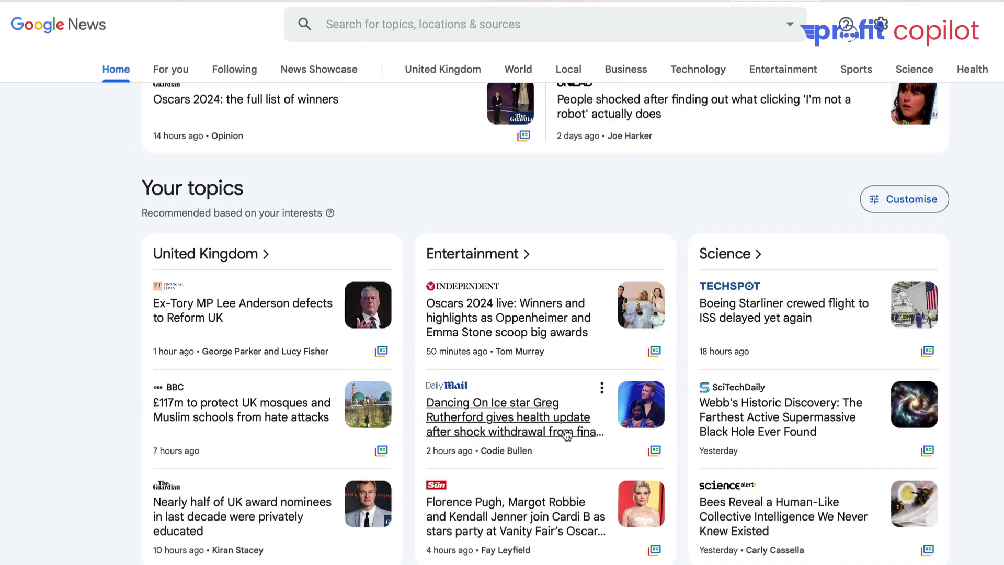
{"action": "scroll", "coordinate": [567, 418], "scroll_direction": "up", "scroll_amount": 10}
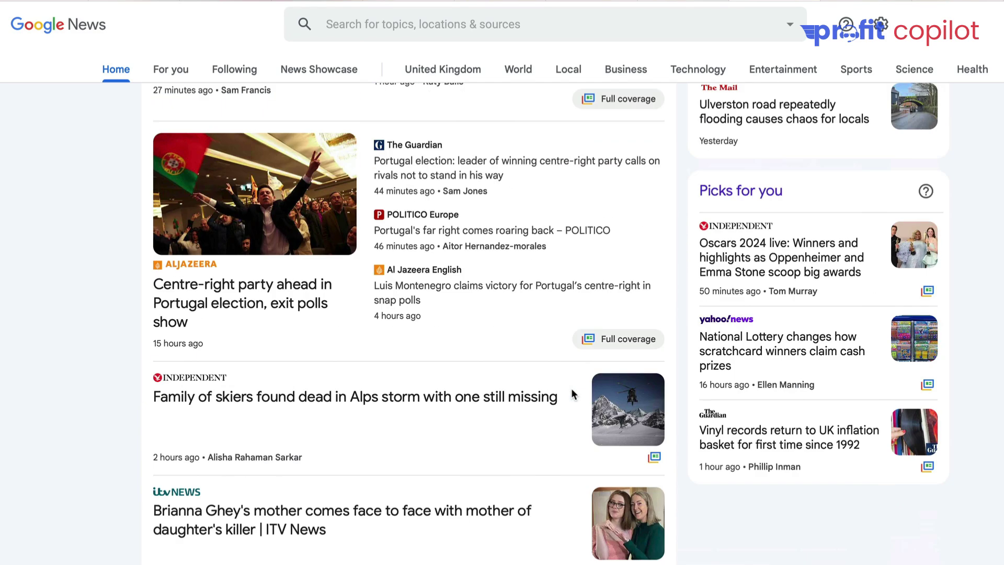
{"action": "scroll", "coordinate": [572, 394], "scroll_direction": "up", "scroll_amount": 5}
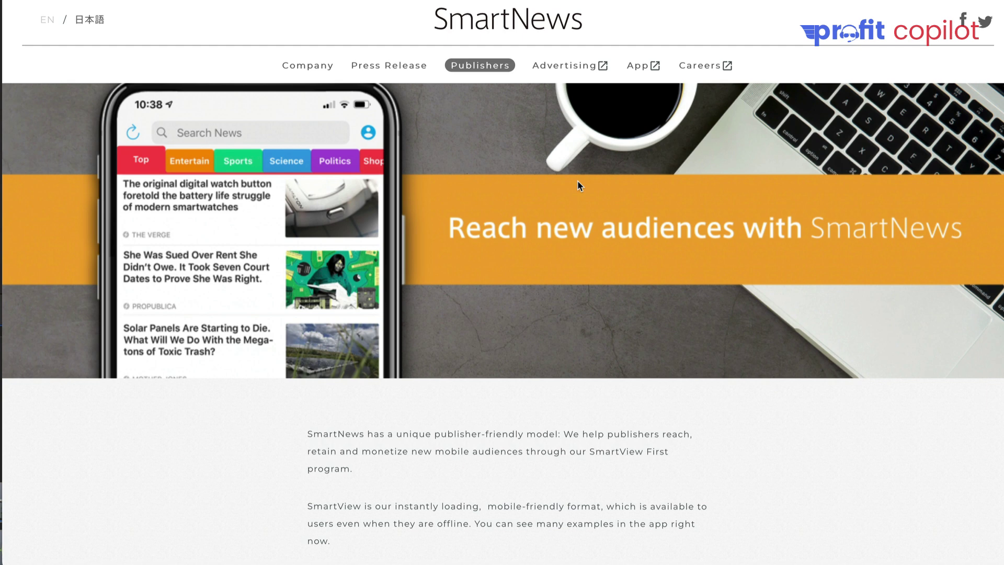
Read the SmartNews Publishers page and open the partner program's application form for telling them about a publication.
{"action": "scroll", "coordinate": [434, 333], "scroll_direction": "down", "scroll_amount": 8}
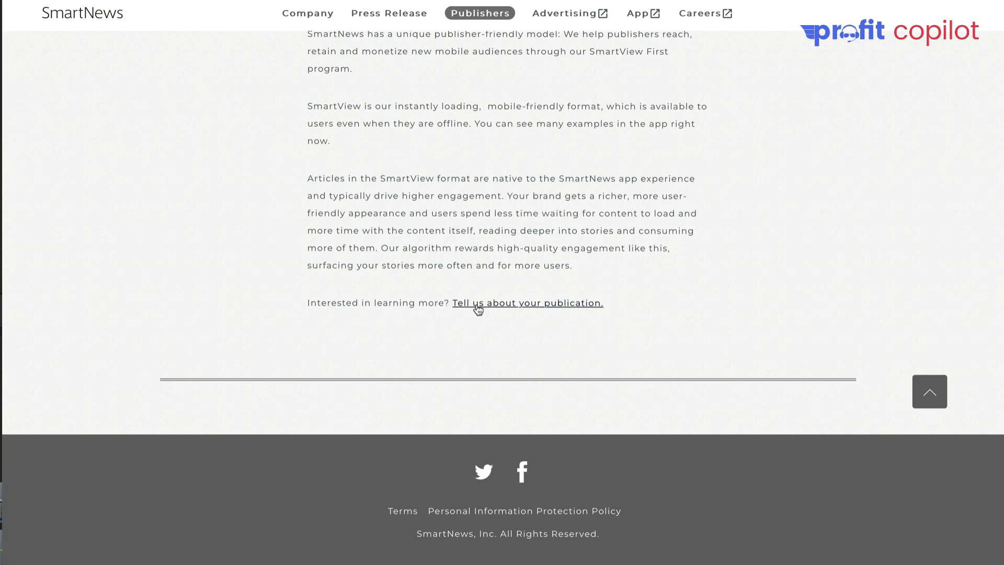
{"action": "left_click", "coordinate": [507, 308]}
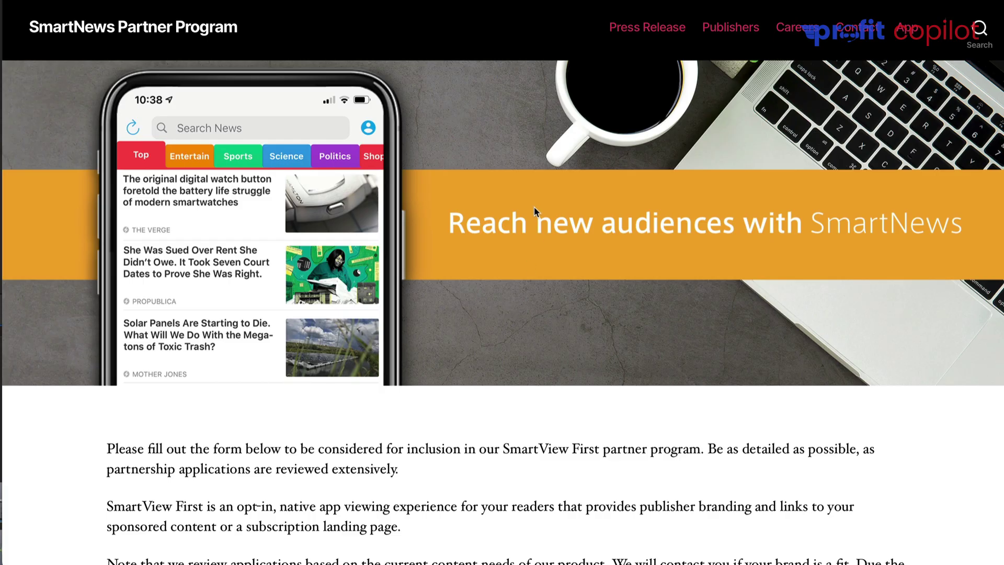
{"action": "scroll", "coordinate": [477, 341], "scroll_direction": "down", "scroll_amount": 10}
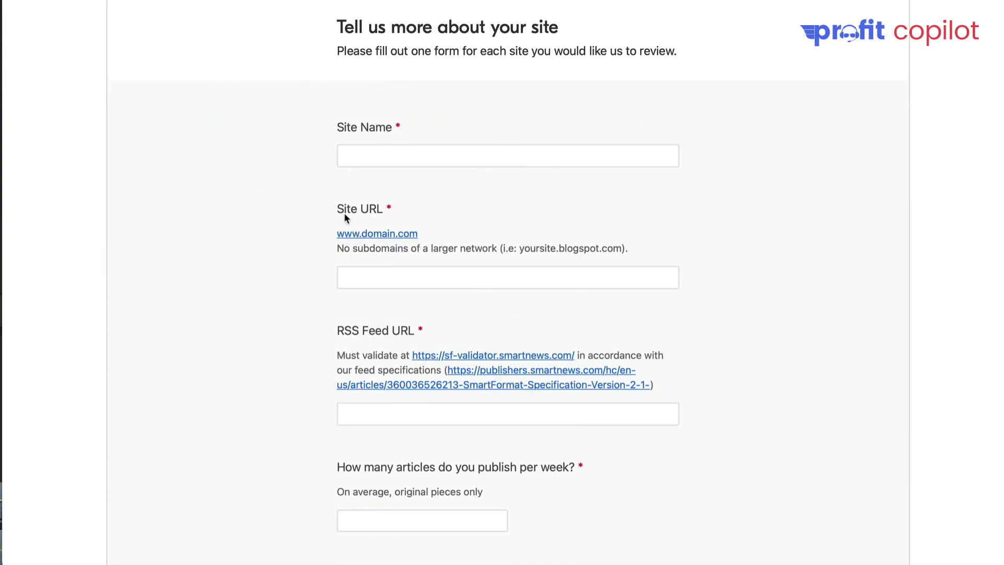
Examine the SmartNews application form's site fields, especially the RSS Feed URL requirement.
{"action": "scroll", "coordinate": [494, 327], "scroll_direction": "down", "scroll_amount": 3}
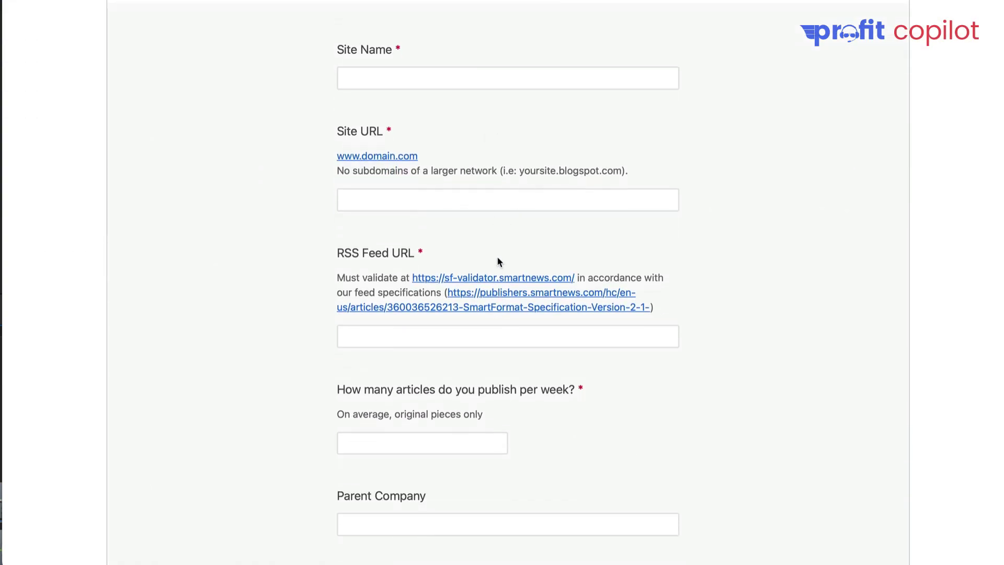
{"action": "scroll", "coordinate": [478, 366], "scroll_direction": "down", "scroll_amount": 1}
{"action": "left_click", "coordinate": [387, 222]}
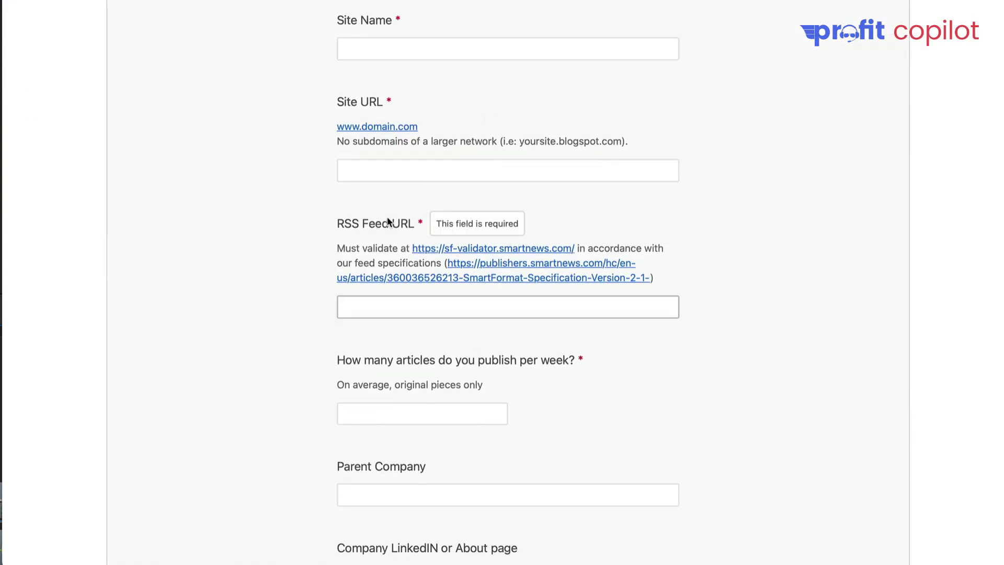
{"action": "left_click_drag", "start_coordinate": [339, 223], "coordinate": [415, 223]}
{"action": "left_click", "coordinate": [720, 238]}
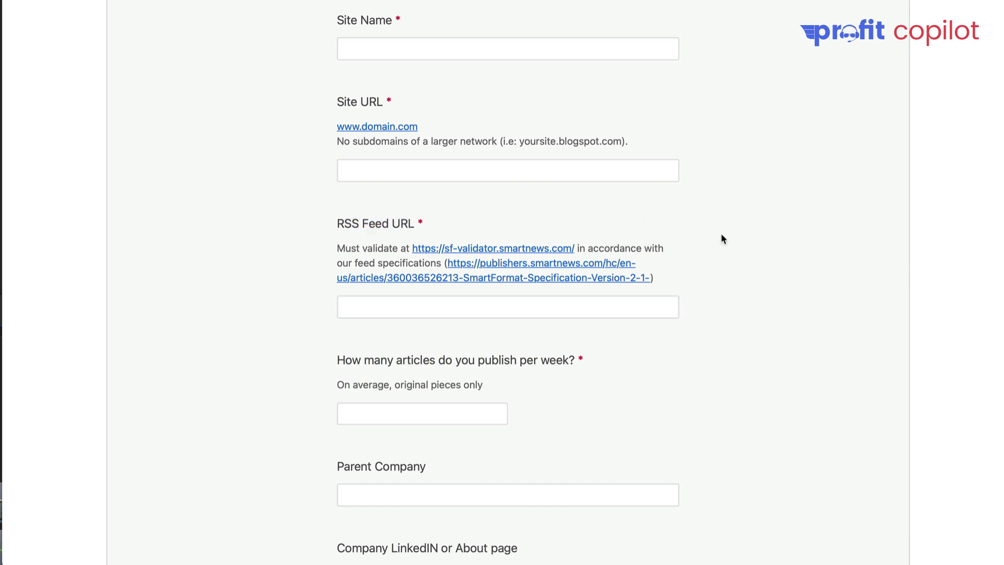